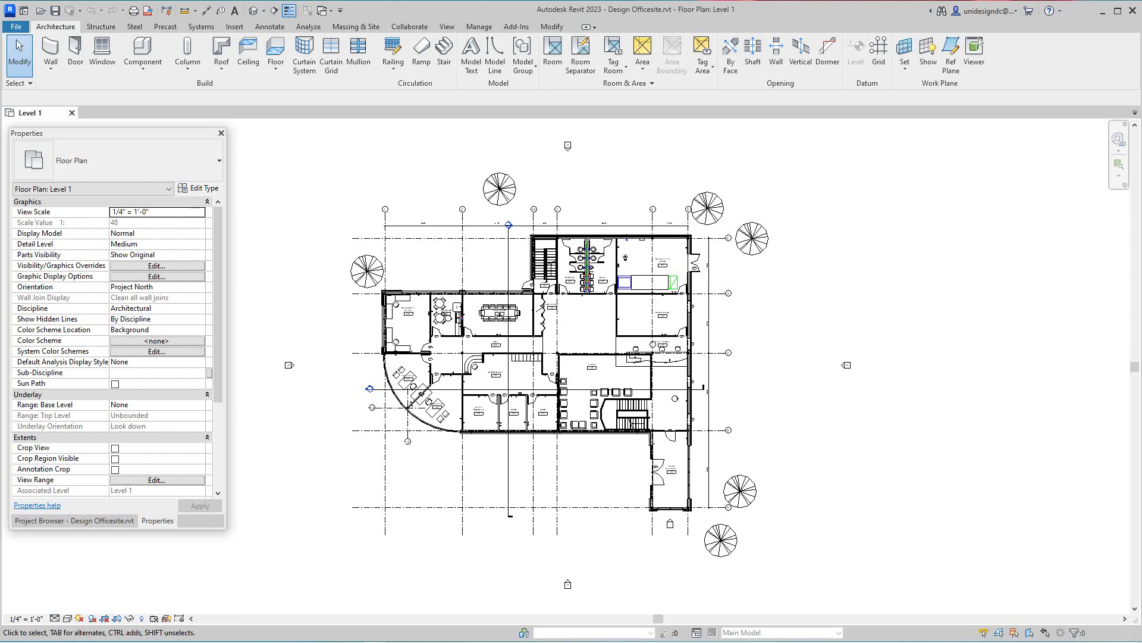
Open the default 3D view of the building and set it to its home orientation.
scroll(410, 287, up, 4)
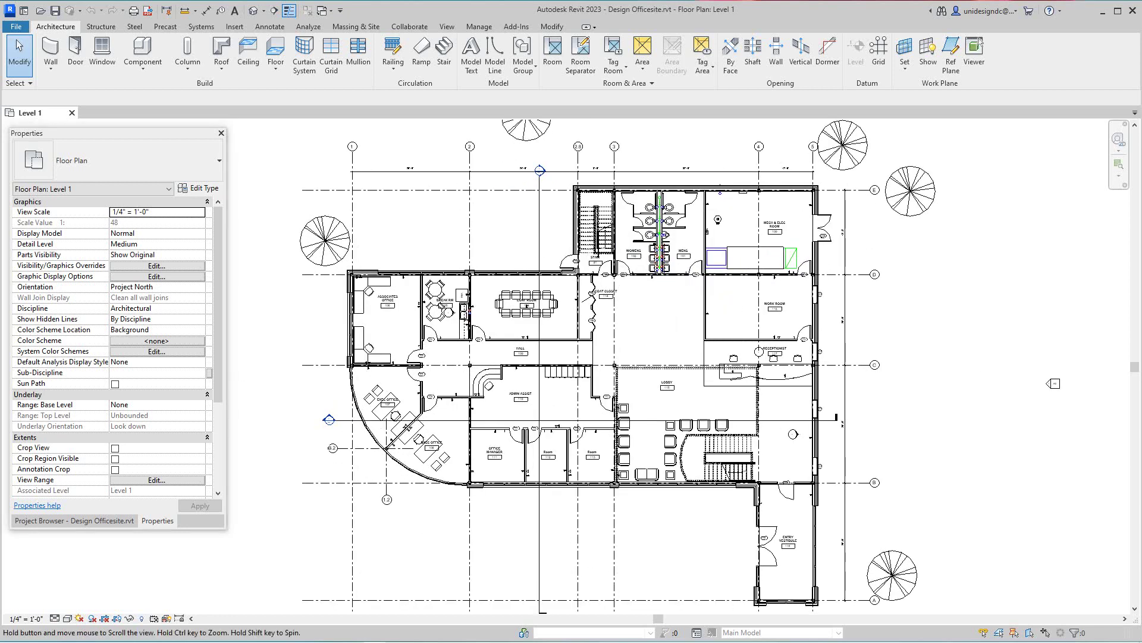
scroll(605, 323, up, 2)
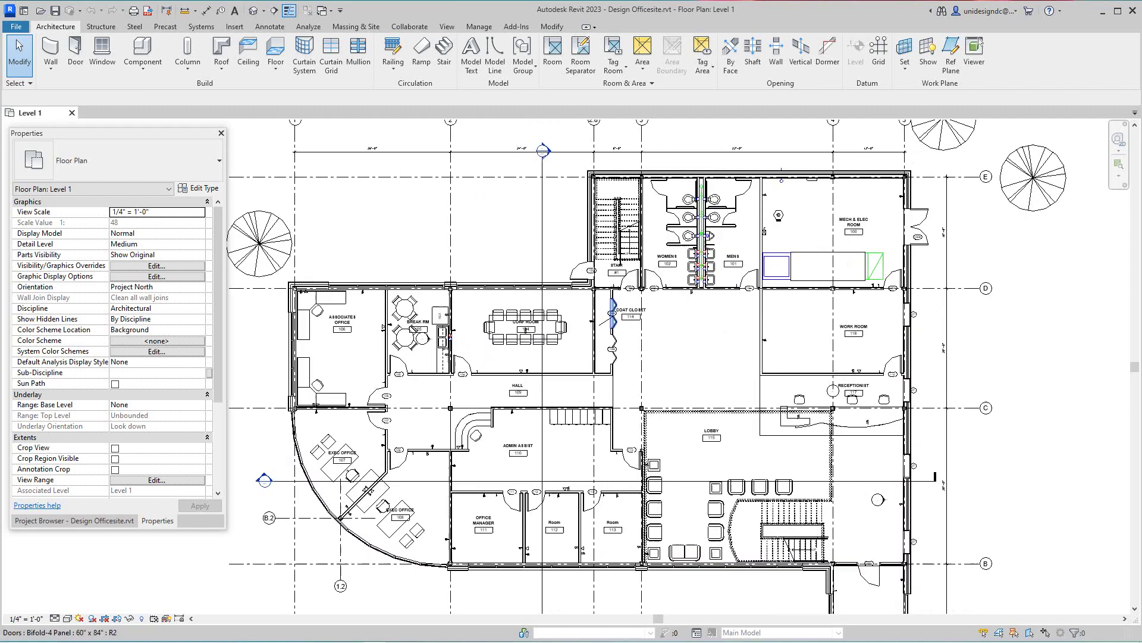
scroll(619, 340, down, 2)
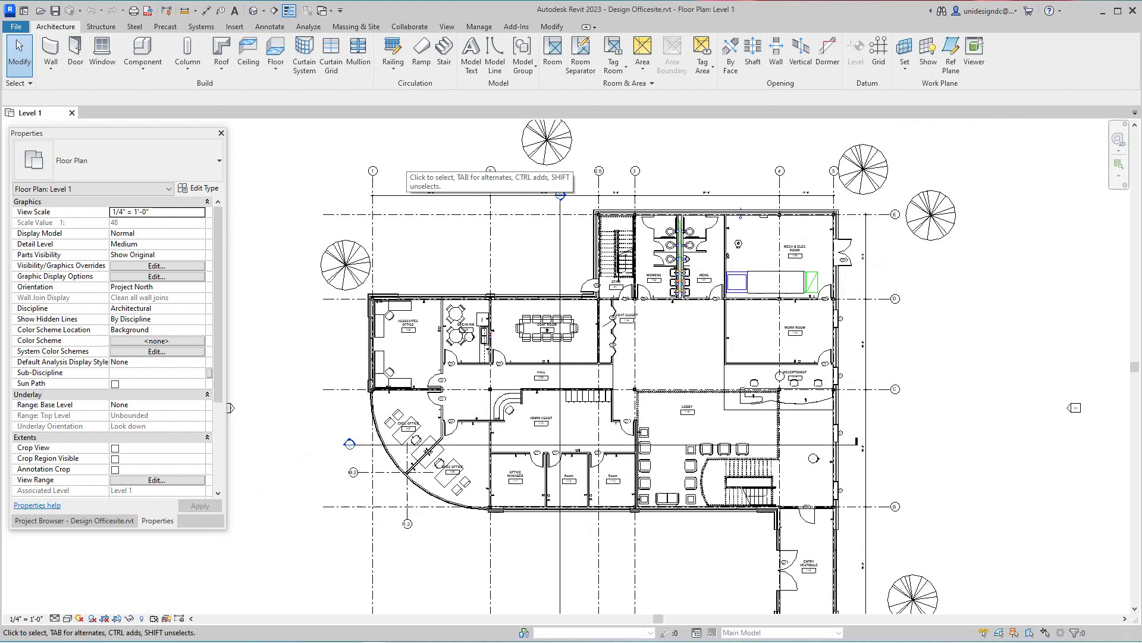
middle_drag(405, 165, 406, 166)
middle_drag(561, 178, 556, 188)
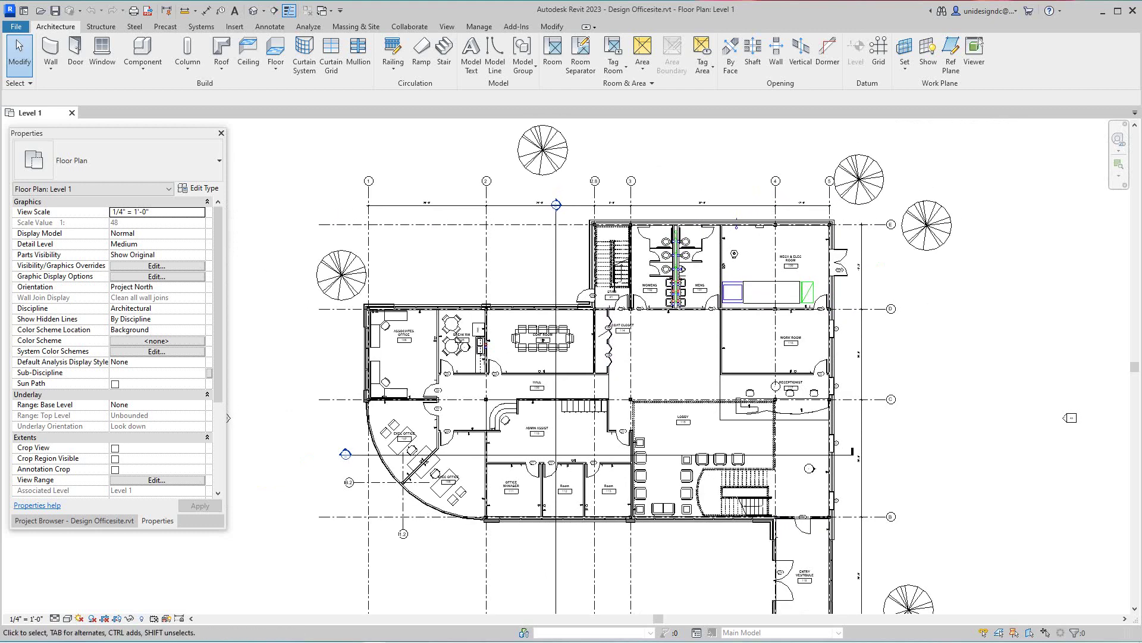
click(253, 10)
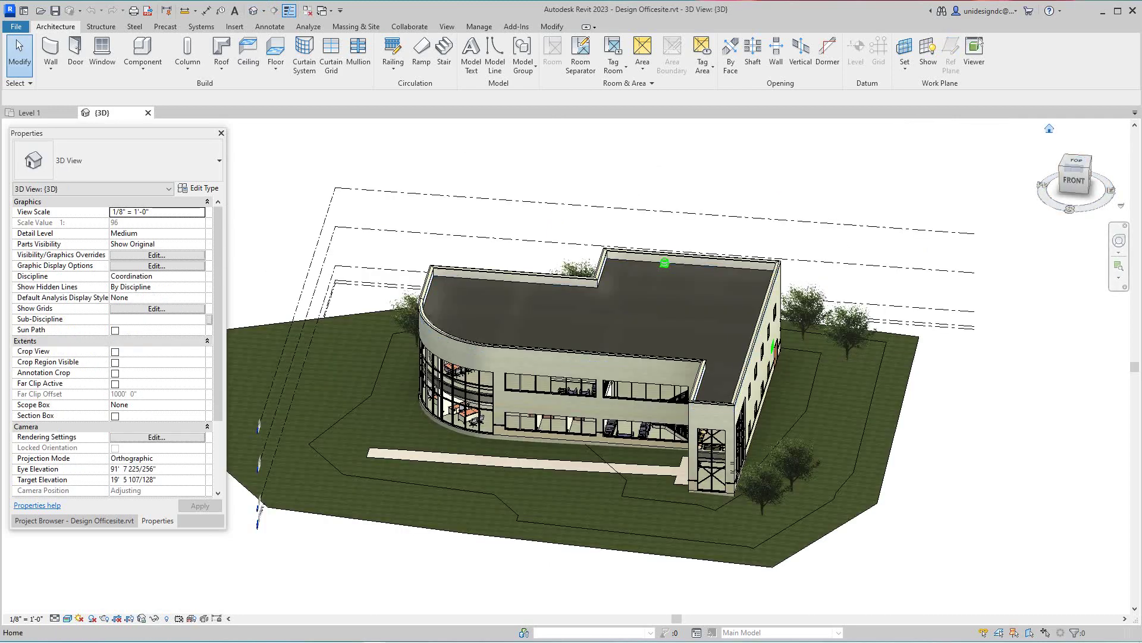
click(1049, 129)
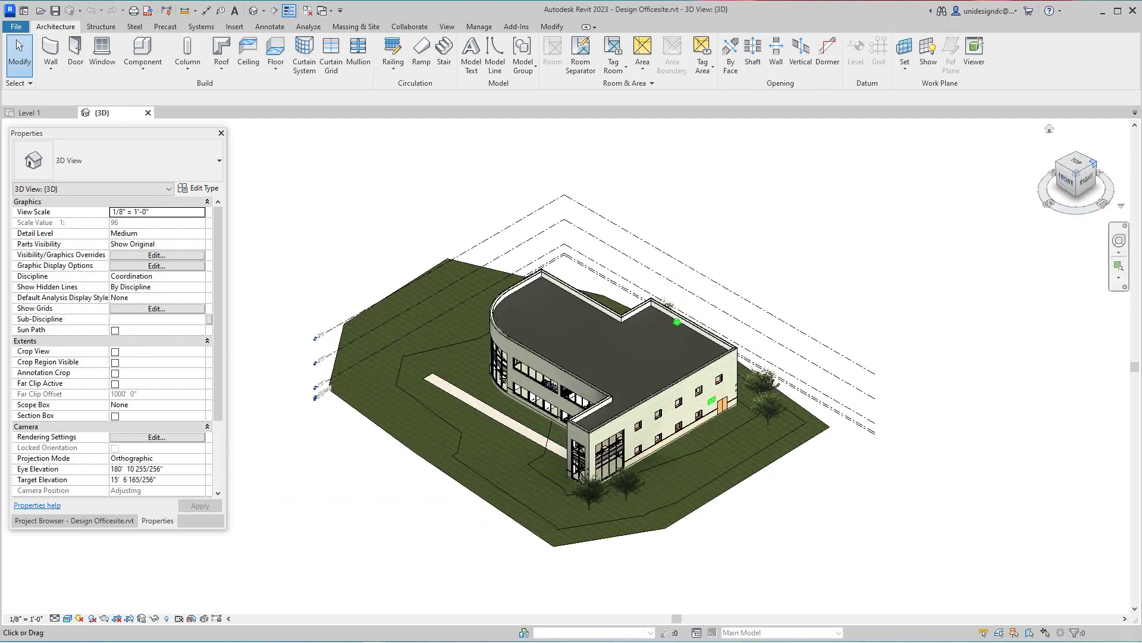
Orient the 3D view from above the left-front corner so the curved facade and entry walkway face the viewer.
click(1093, 162)
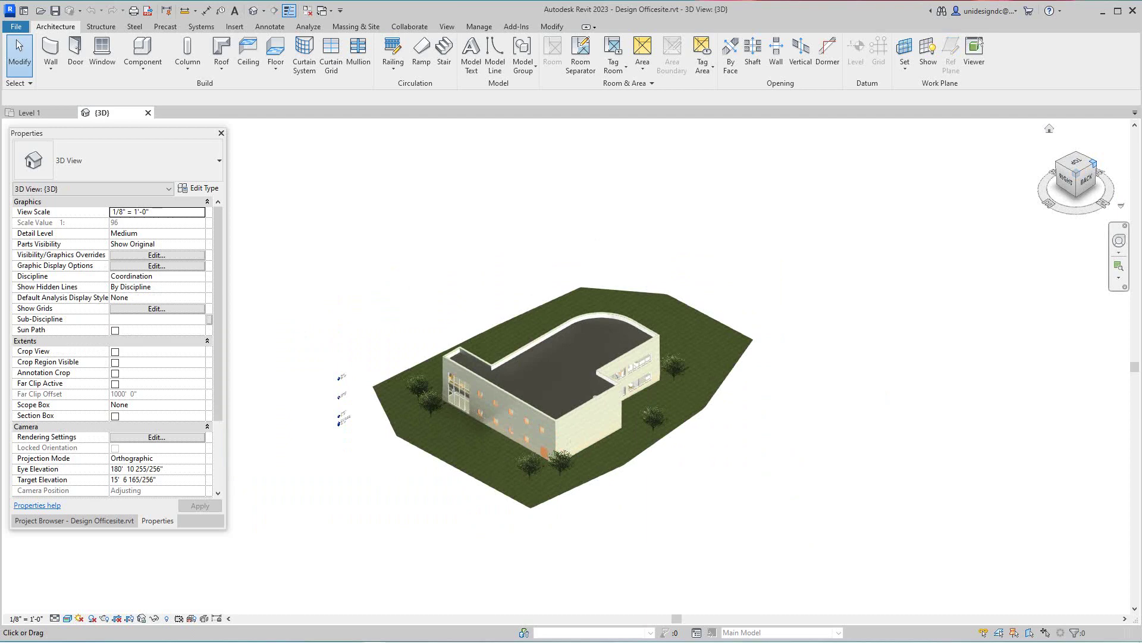
click(1060, 163)
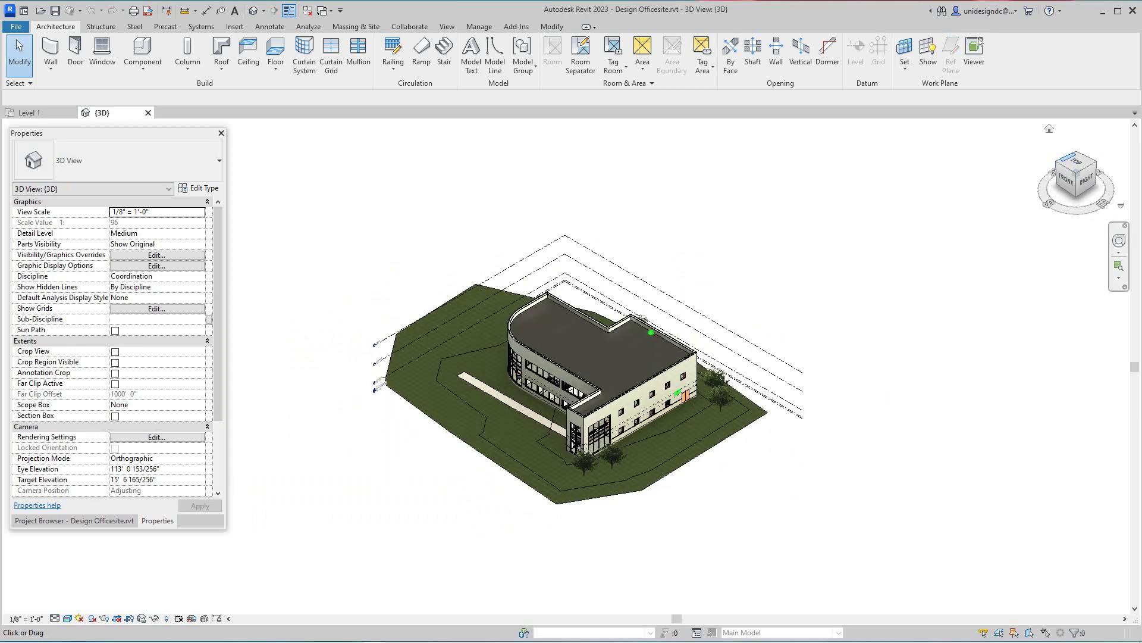
click(1091, 169)
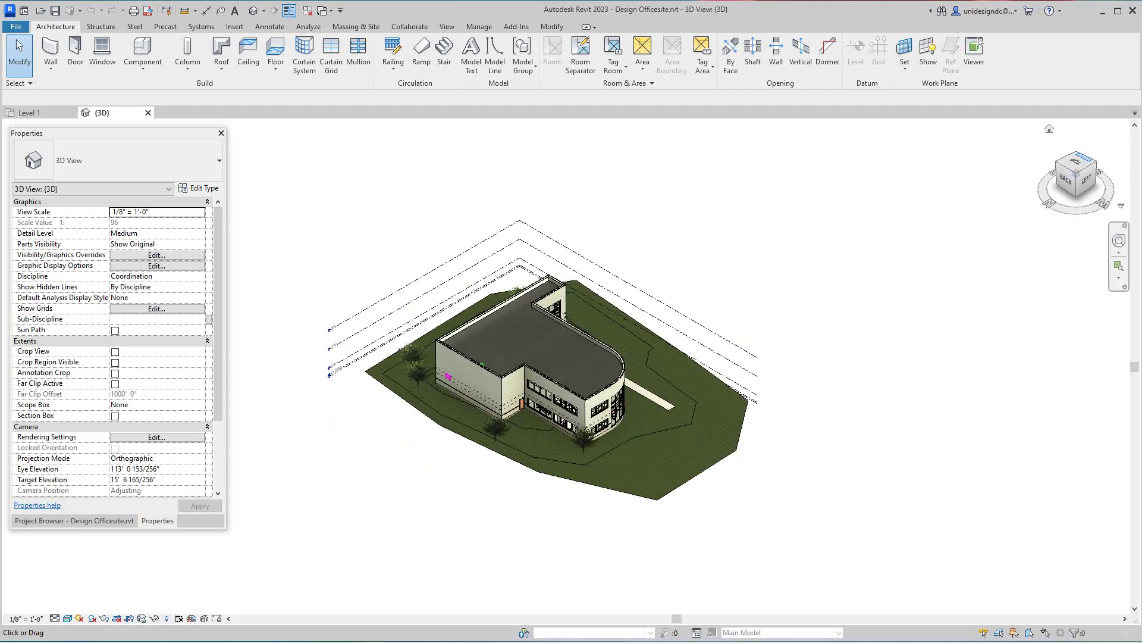
click(1094, 164)
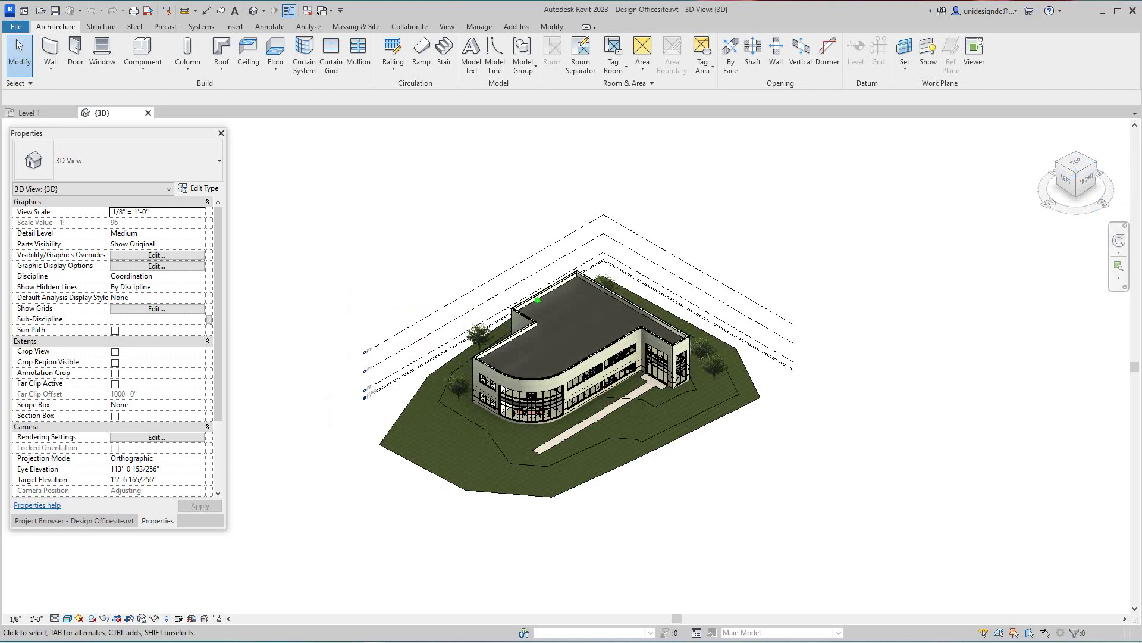
middle_drag(569, 355, 643, 310)
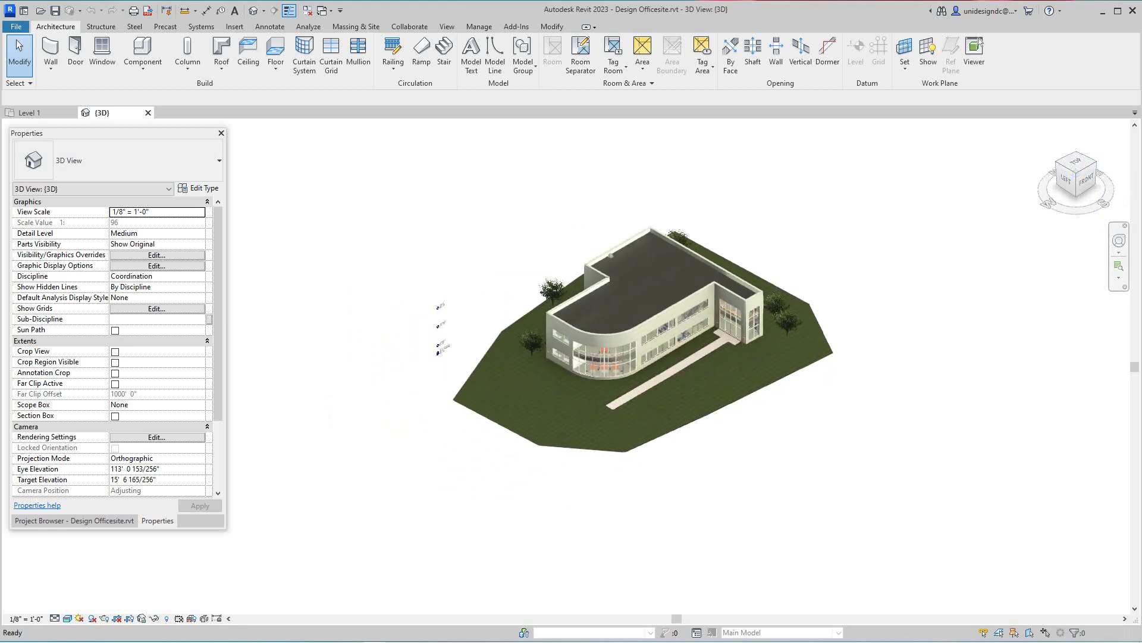
scroll(839, 249, up, 2)
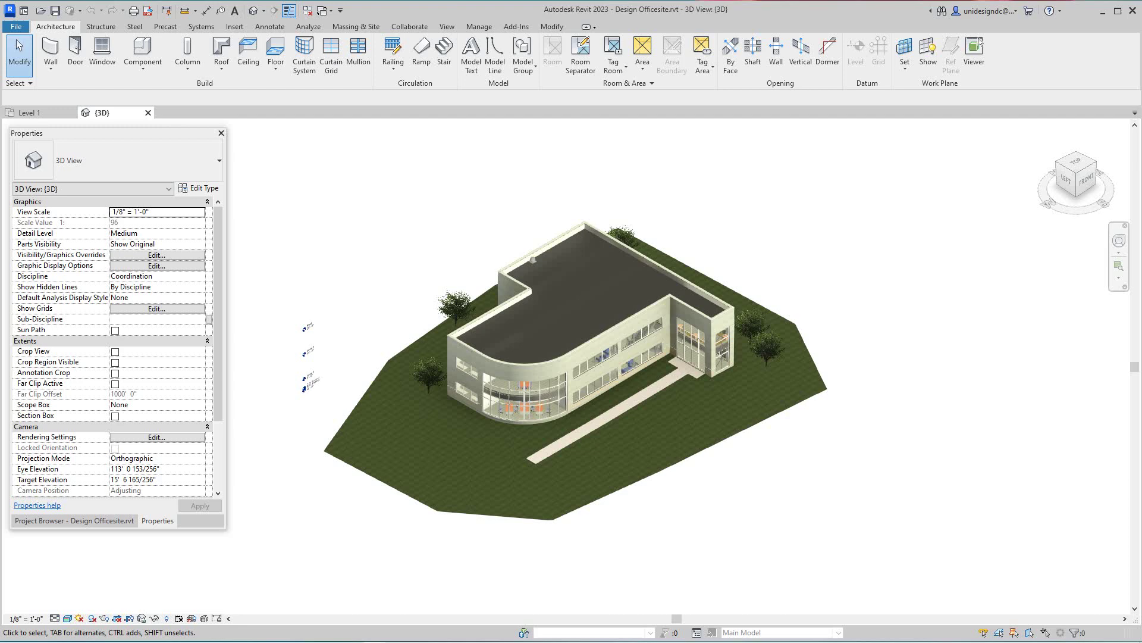
middle_drag(803, 266, 877, 244)
scroll(877, 244, up, 1)
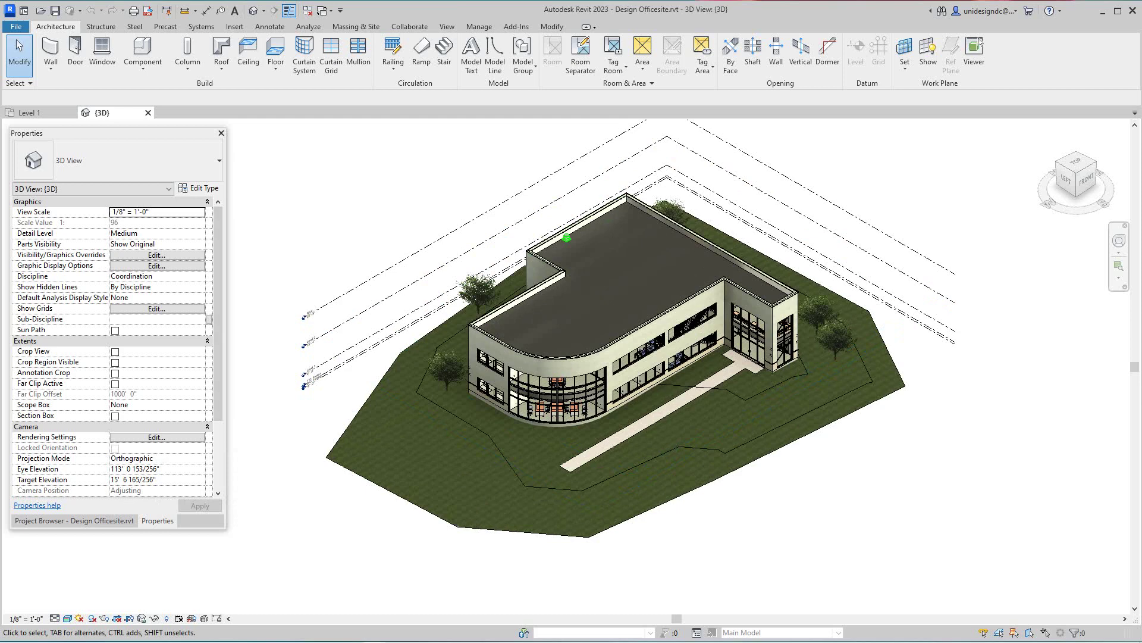
Turn on the section box for the 3D view.
click(114, 416)
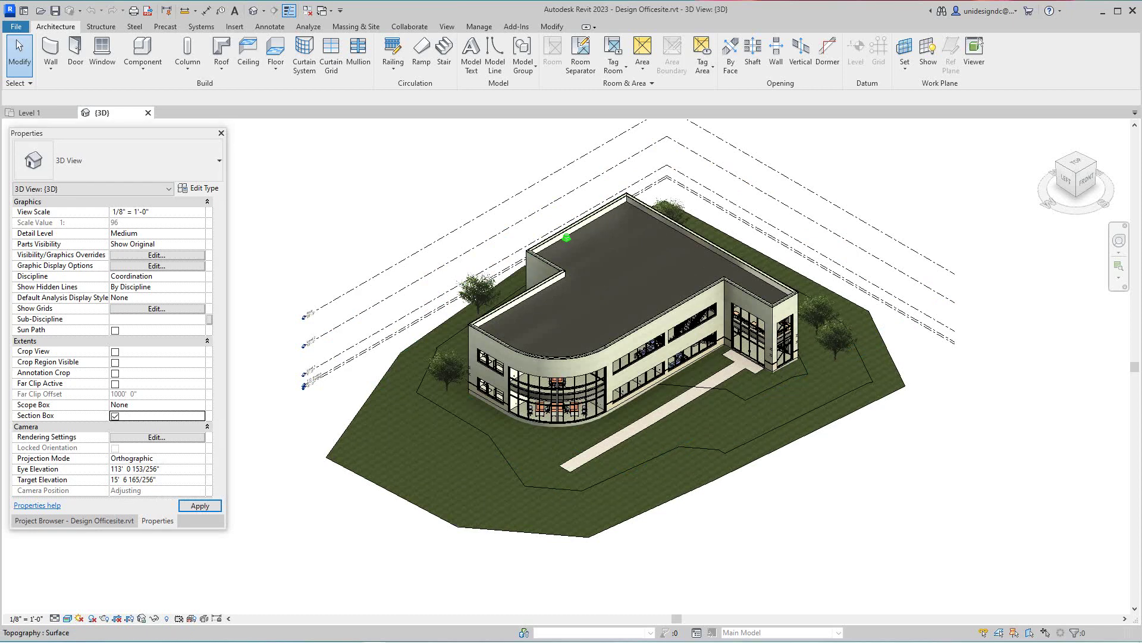
key(Return)
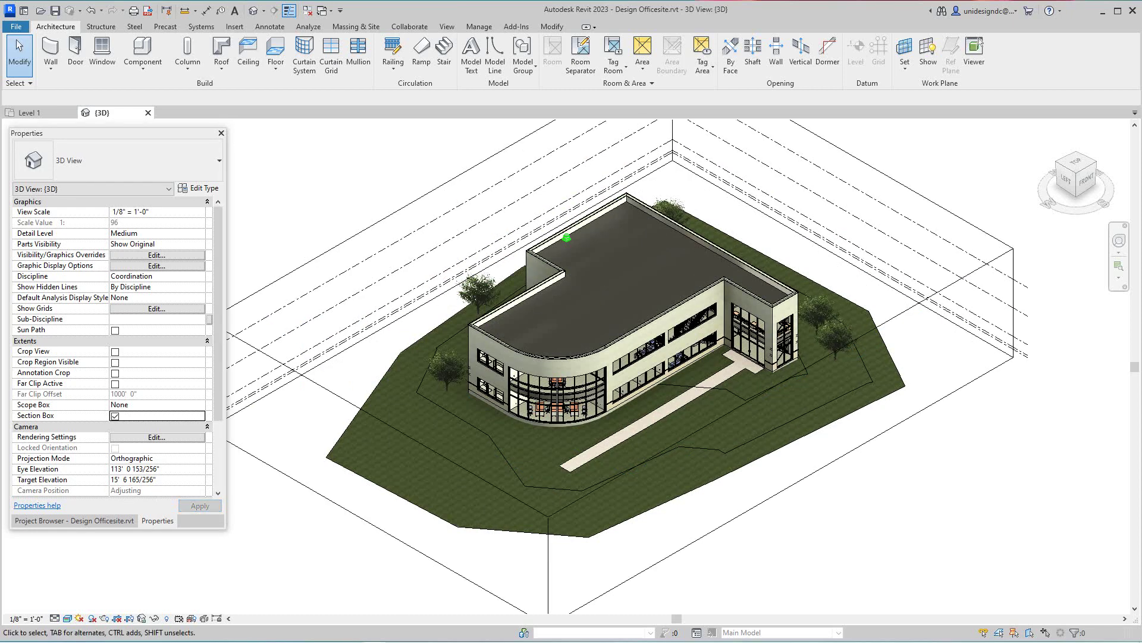
scroll(958, 201, down, 1)
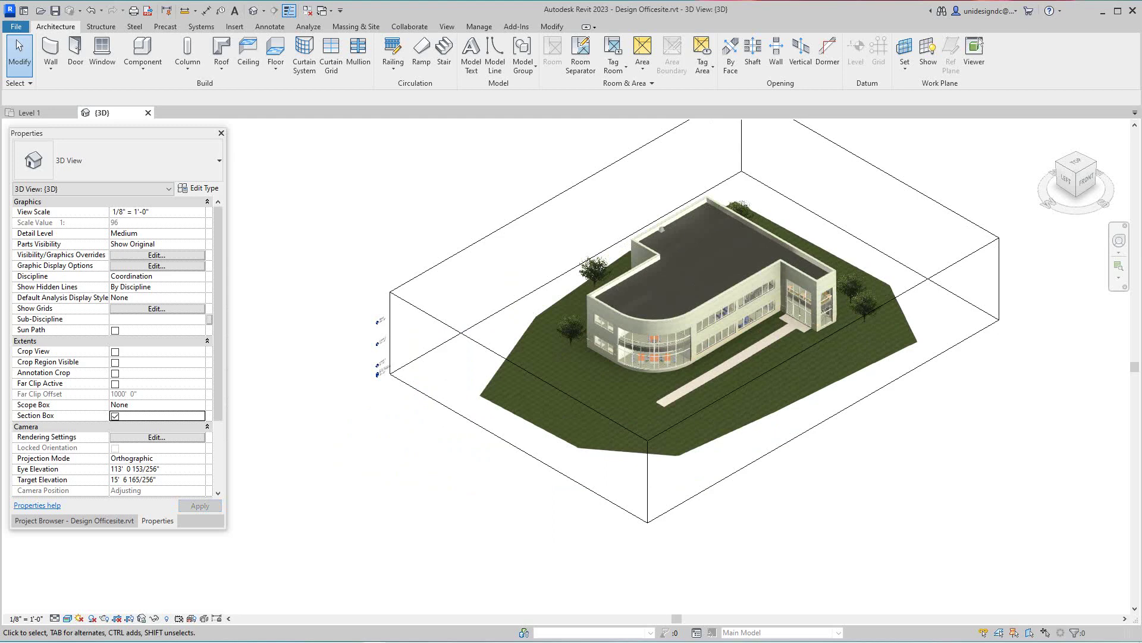
Lower the top face of the section box below the roof to cut open the upper floor.
middle_drag(694, 322, 669, 377)
click(973, 334)
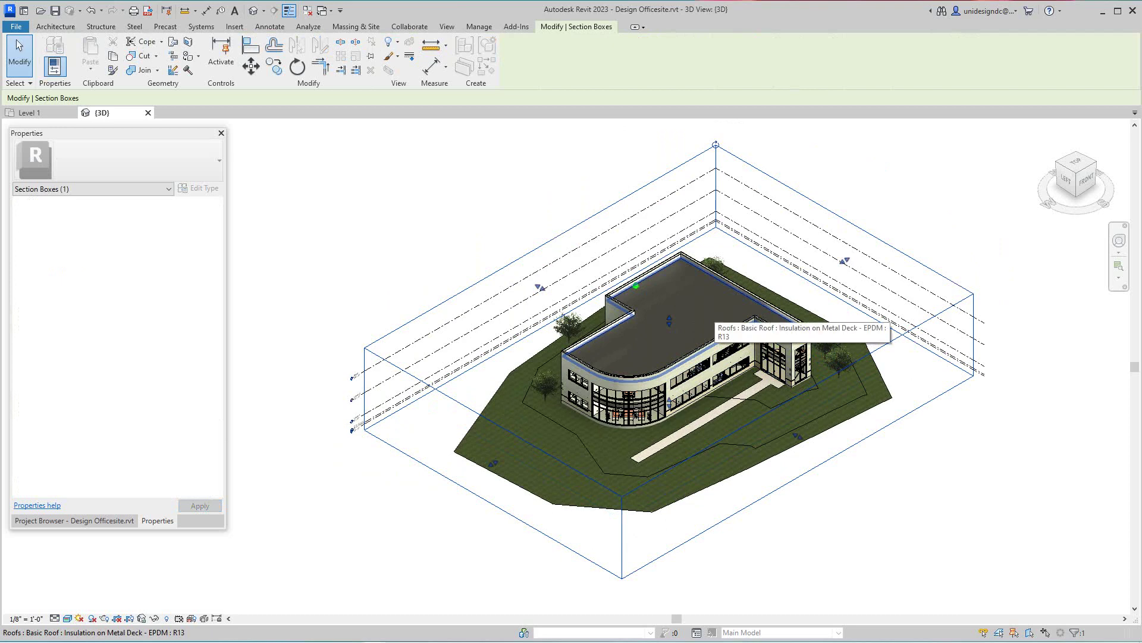
scroll(692, 312, up, 3)
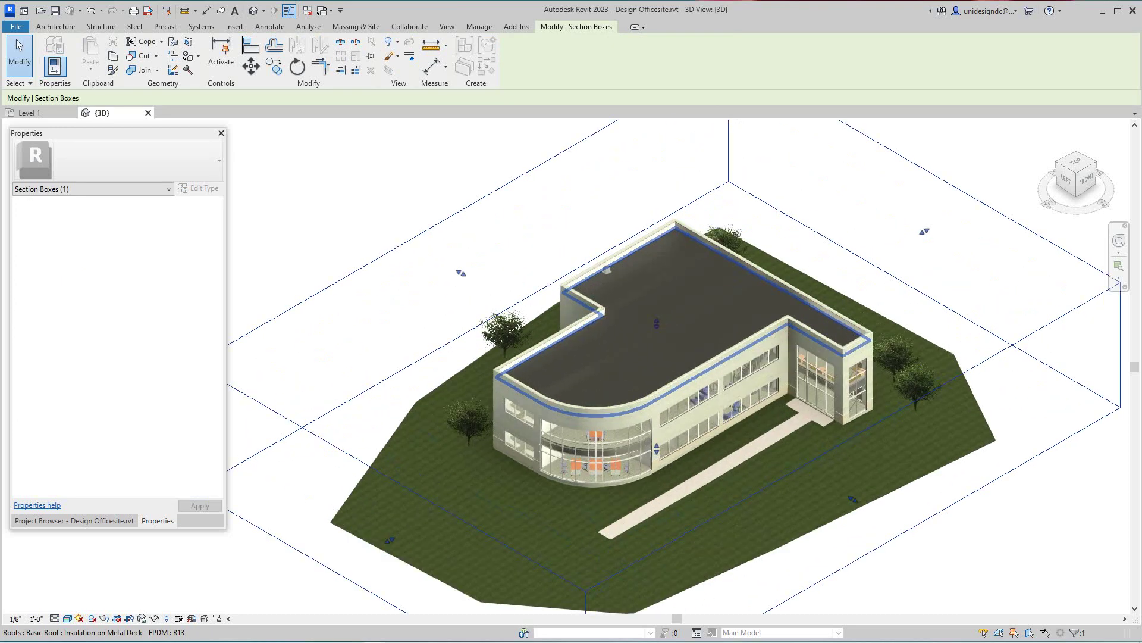
shift+middle_drag(606, 270, 607, 270)
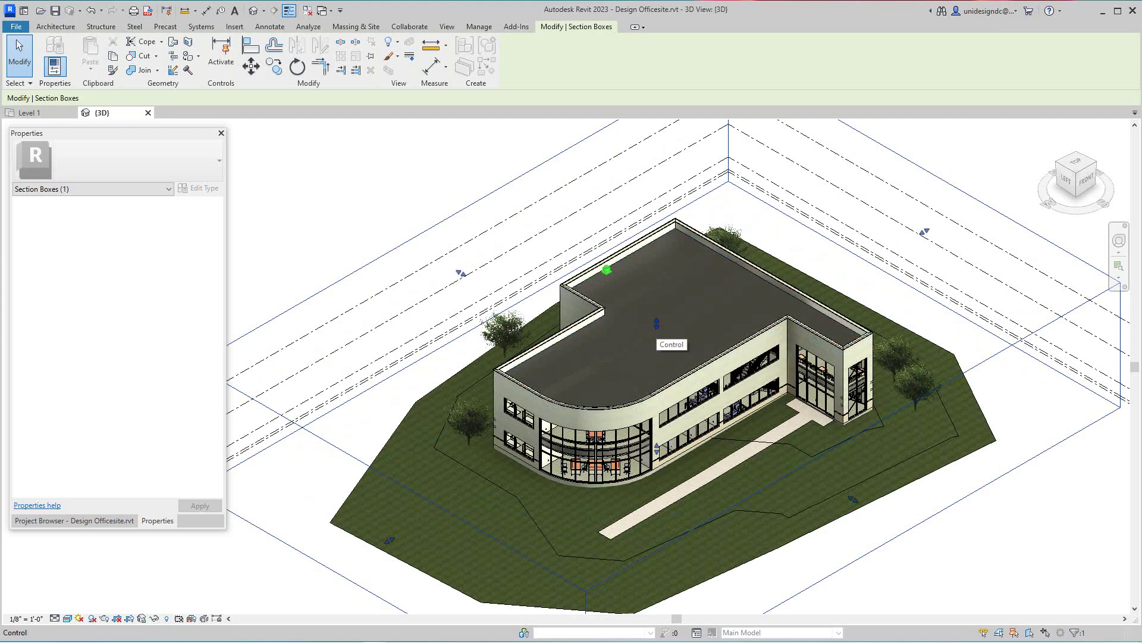
drag(657, 323, 658, 378)
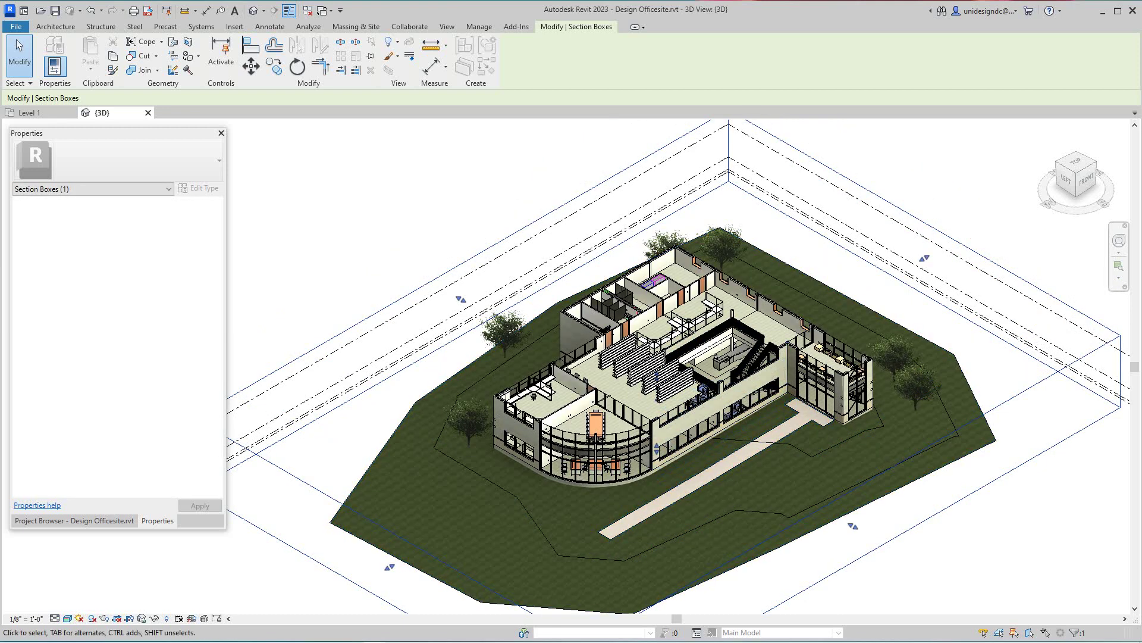
Pull the left face of the section box inward past the curved offices to cut a vertical section through both floors.
scroll(830, 513, up, 1)
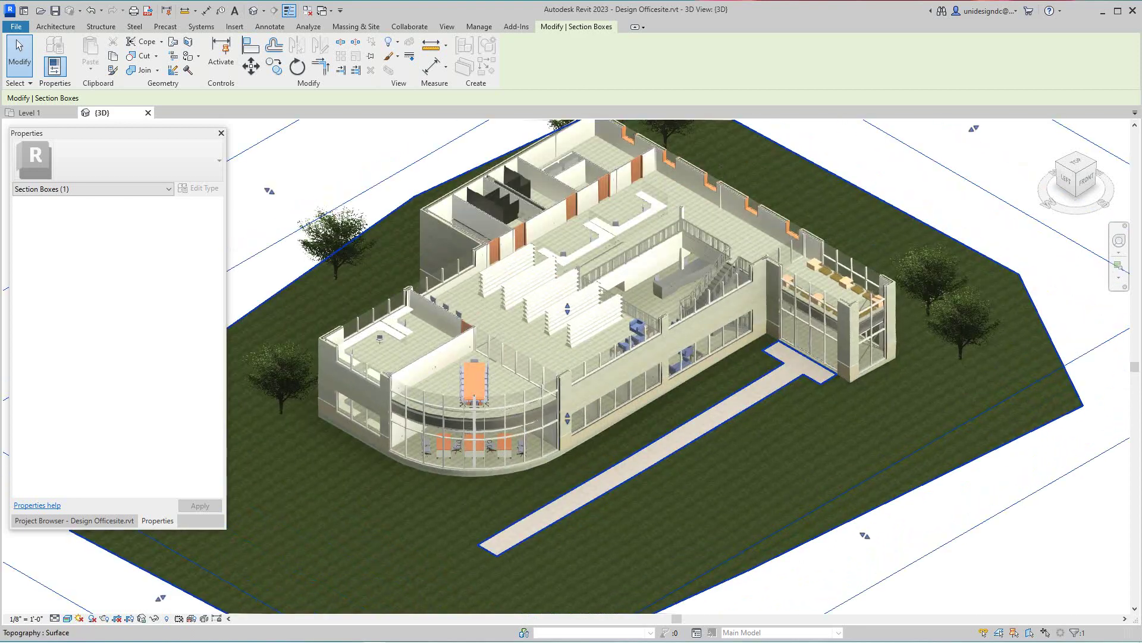
scroll(830, 505, up, 2)
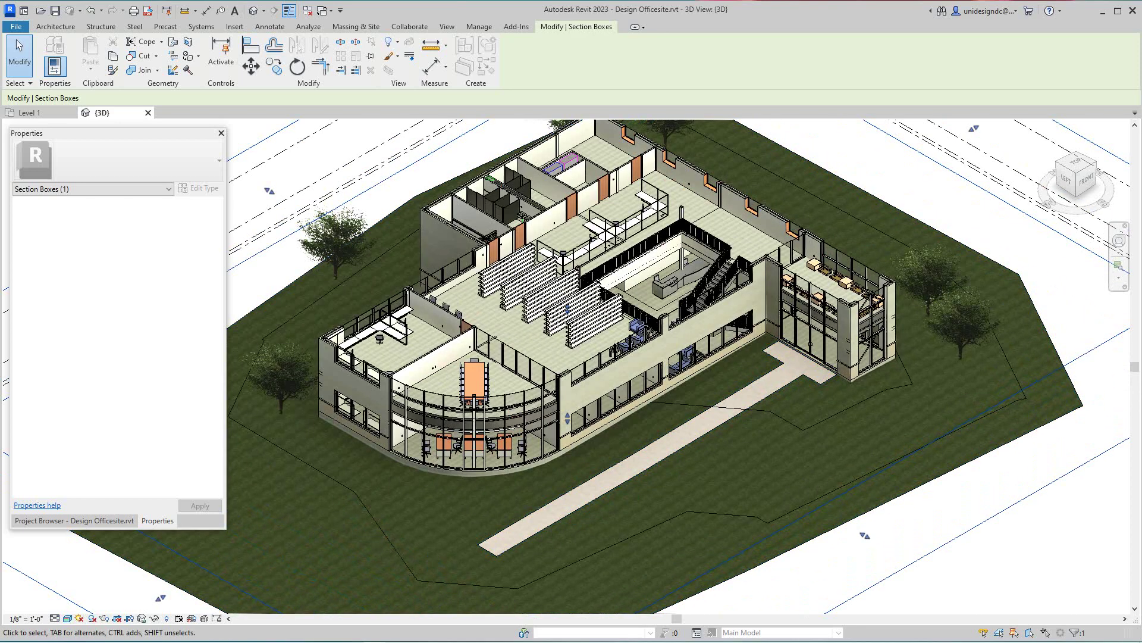
scroll(544, 404, down, 3)
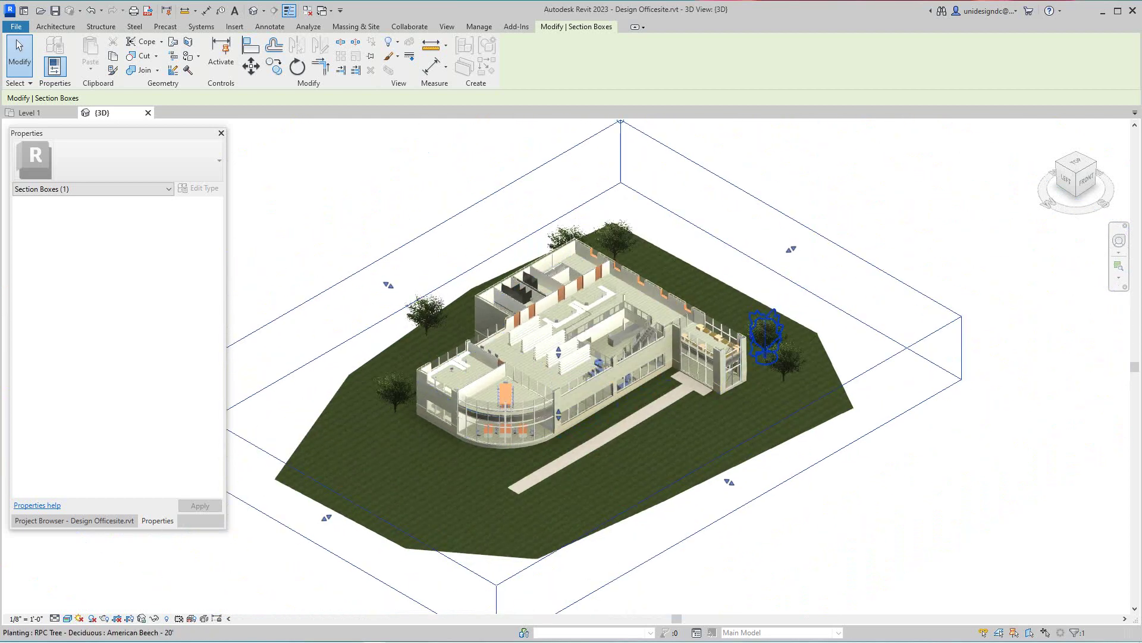
key(s)
key(d)
drag(326, 518, 542, 420)
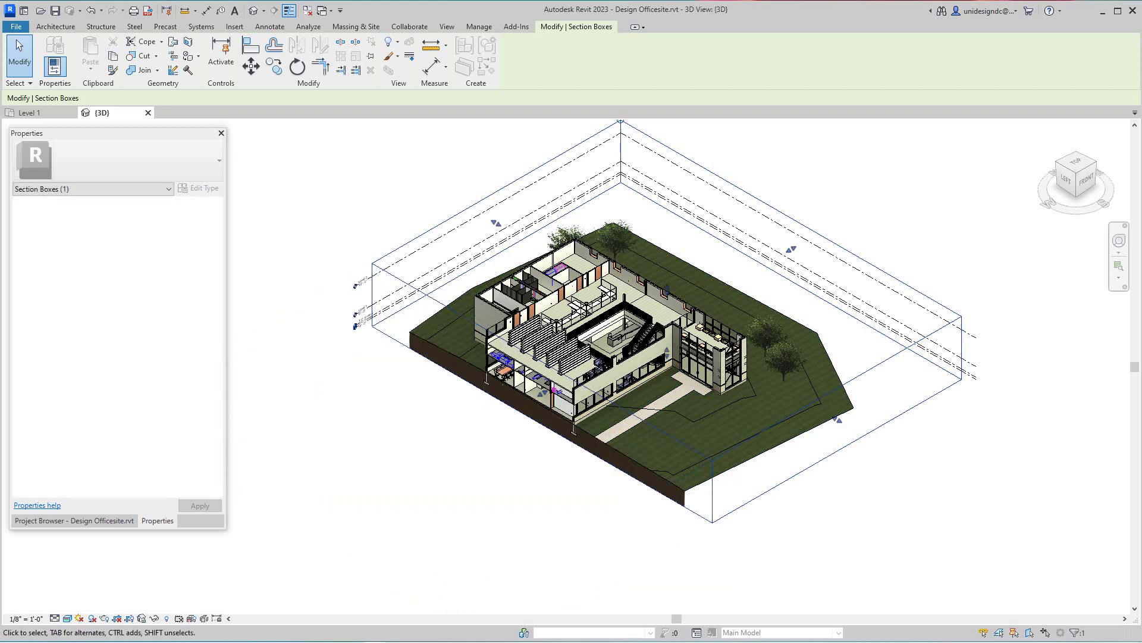
key(Escape)
Open the rendering settings for the sectioned view and choose the Sunlight from Top Left preset as the sun setting.
scroll(517, 452, up, 2)
middle_drag(518, 452, 467, 538)
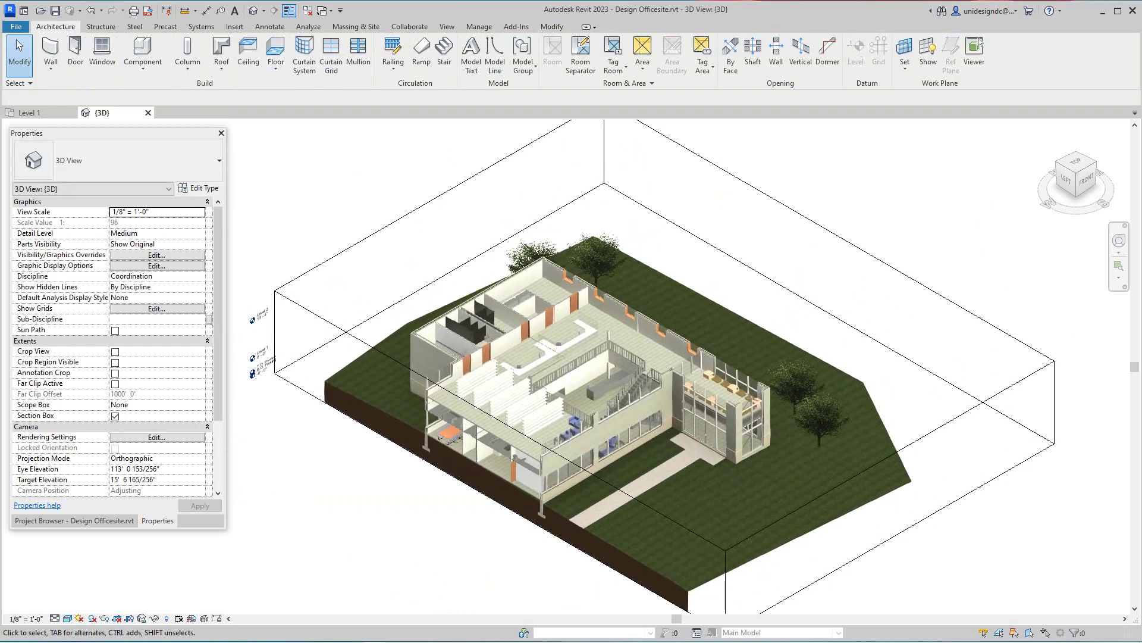
scroll(404, 488, up, 2)
middle_drag(404, 488, 404, 460)
scroll(389, 480, down, 1)
scroll(397, 480, down, 1)
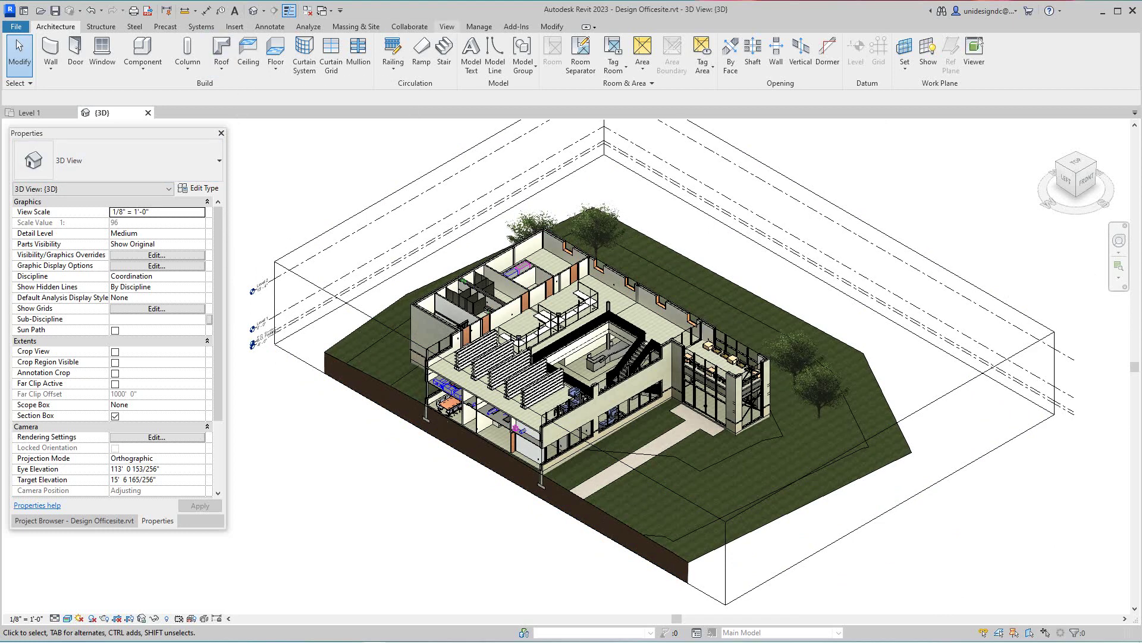
click(446, 26)
click(288, 56)
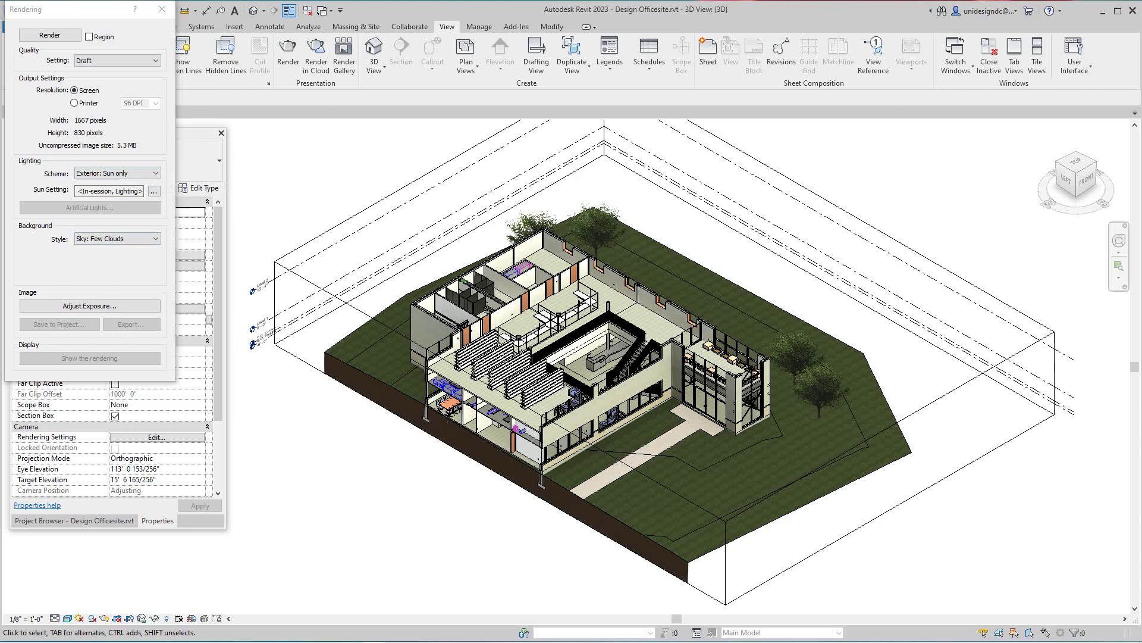
click(153, 191)
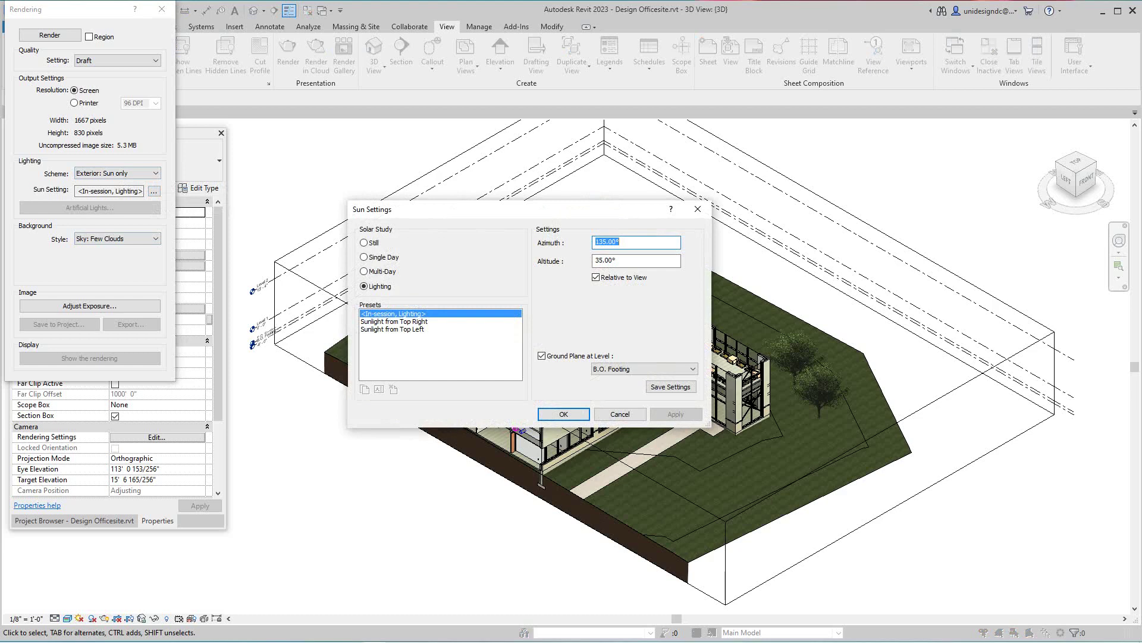
click(392, 330)
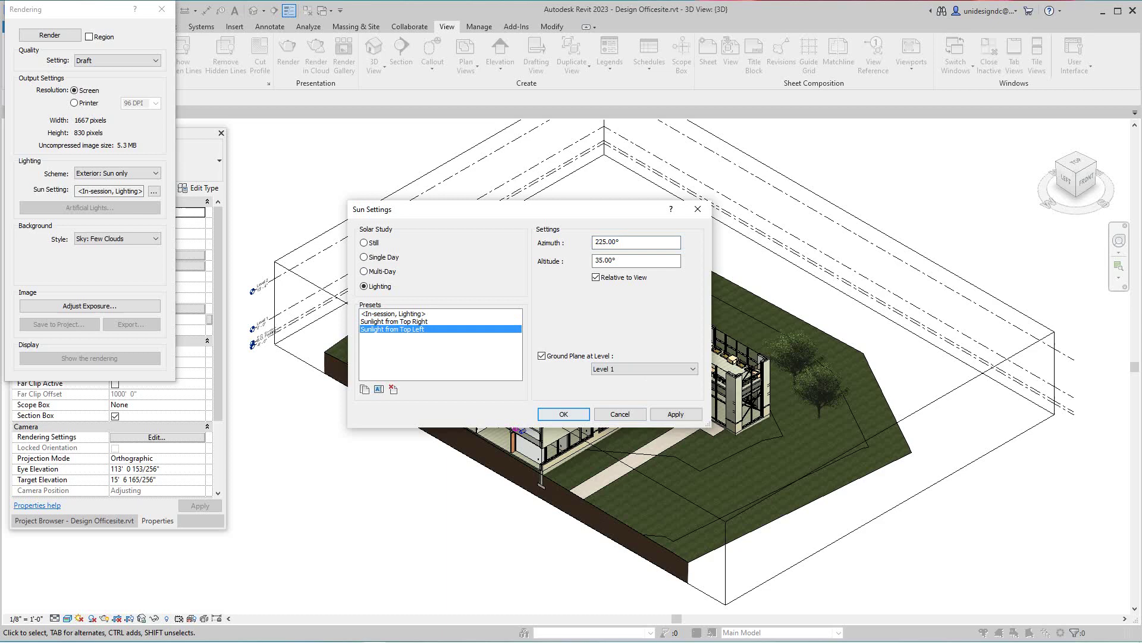
click(563, 415)
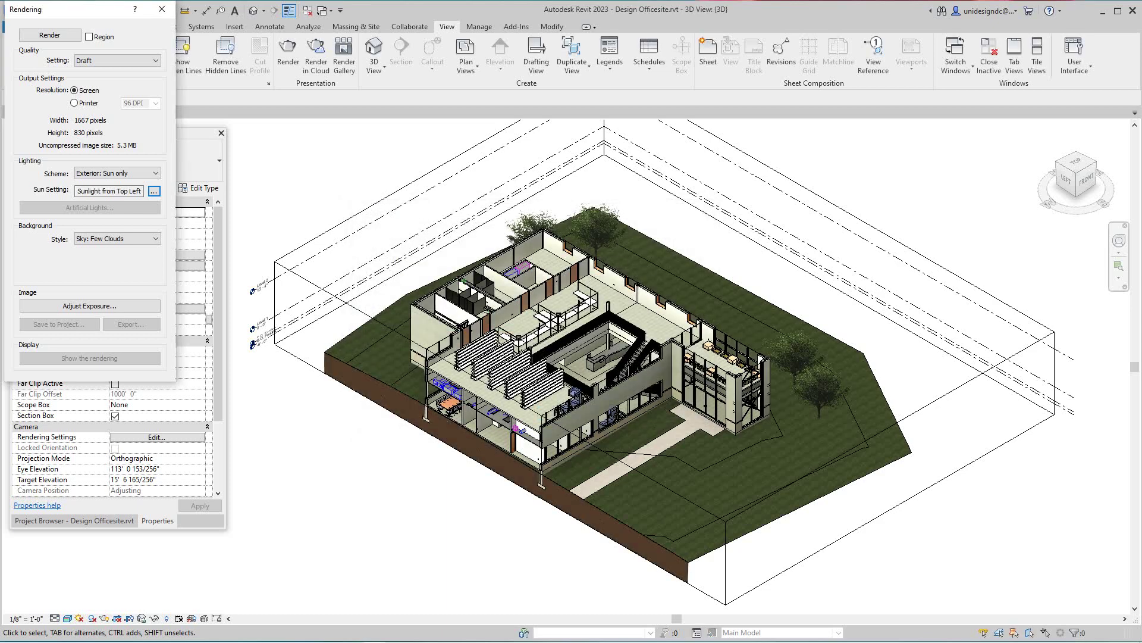
Render the sectioned view at Medium quality with the background style set to Color.
click(118, 239)
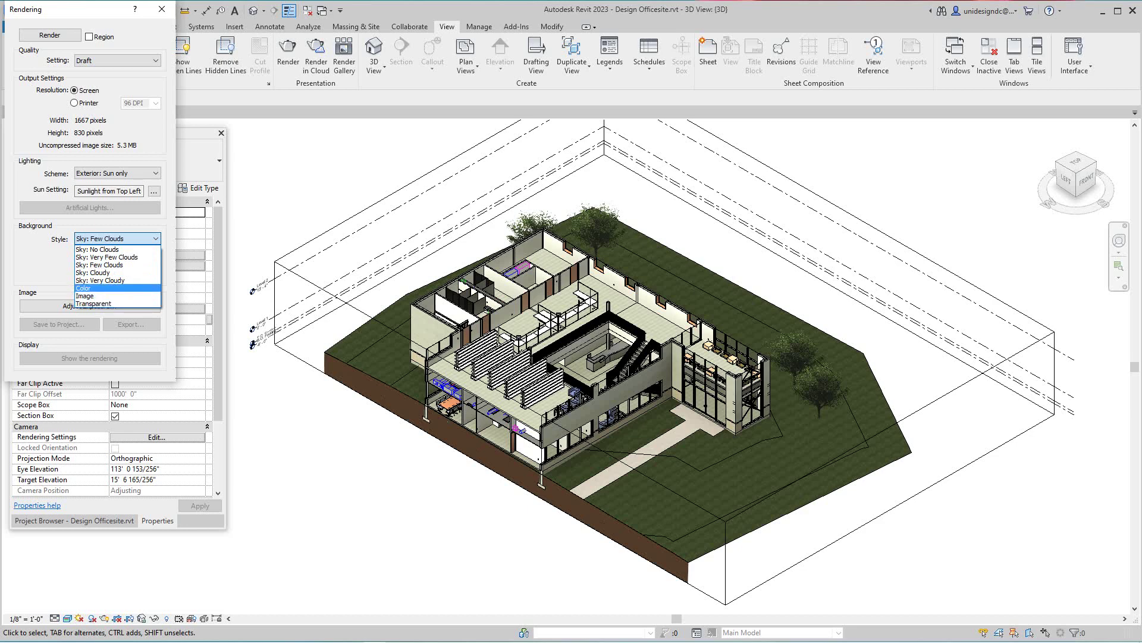
click(90, 288)
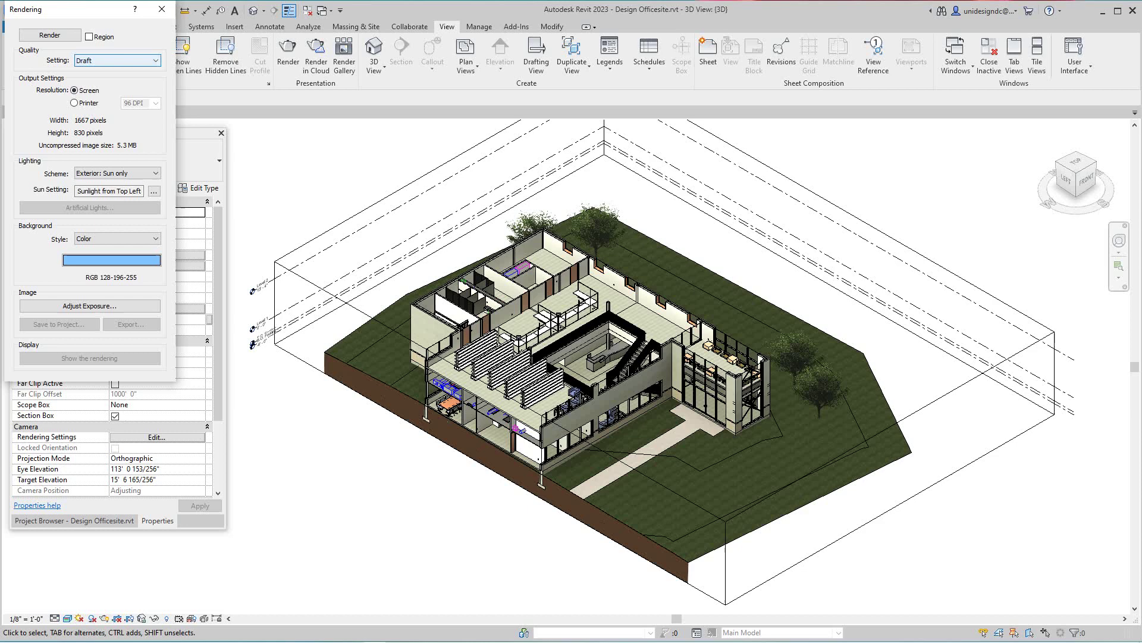
click(148, 61)
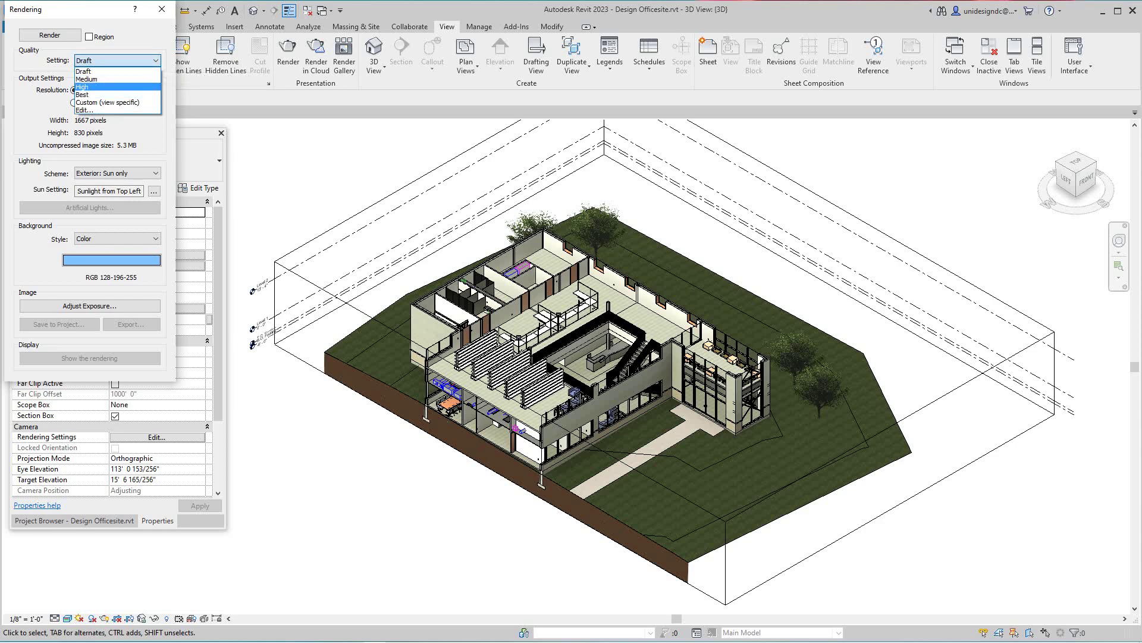
click(95, 78)
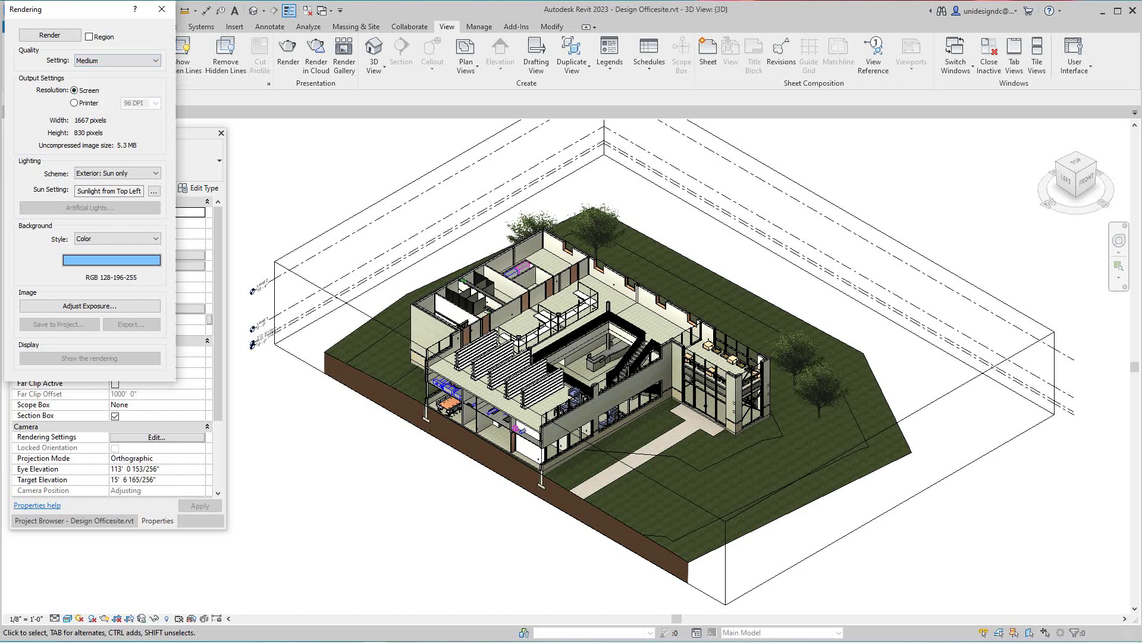
click(49, 35)
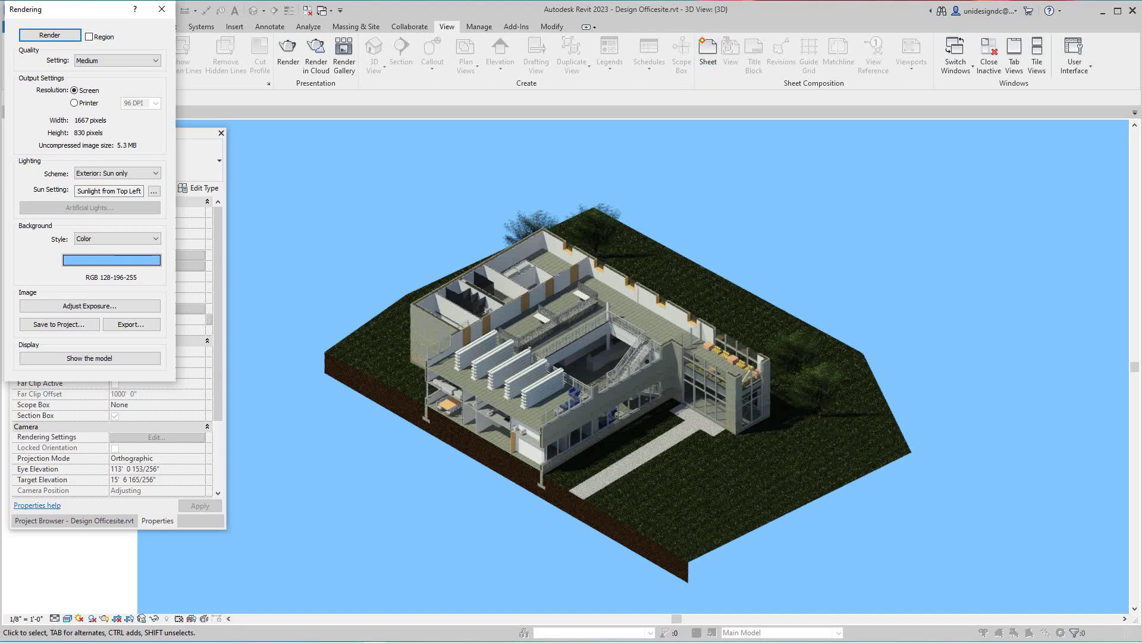
Close the rendering settings of the sectioned view and open the Level 1 floor plan around the lobby area.
click(161, 9)
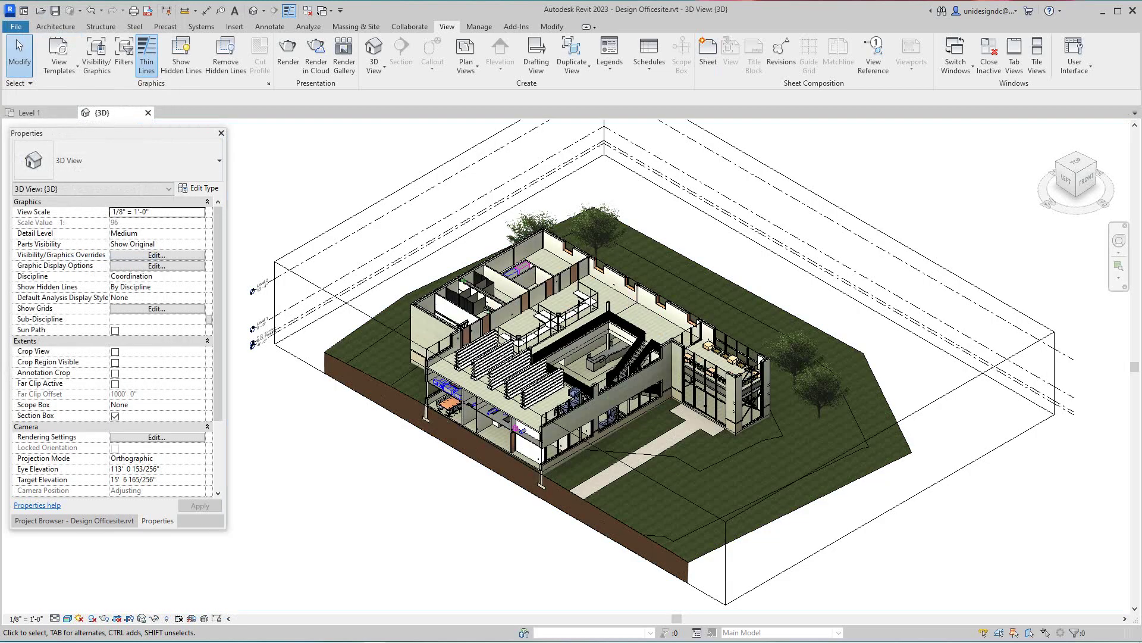
scroll(113, 348, down, 3)
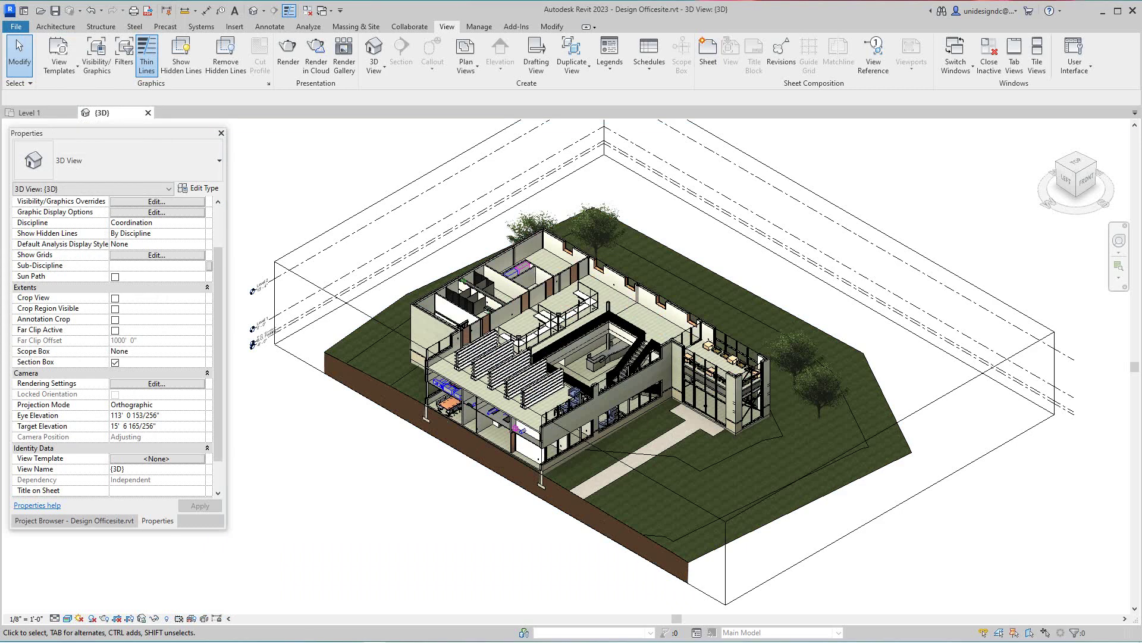
click(30, 112)
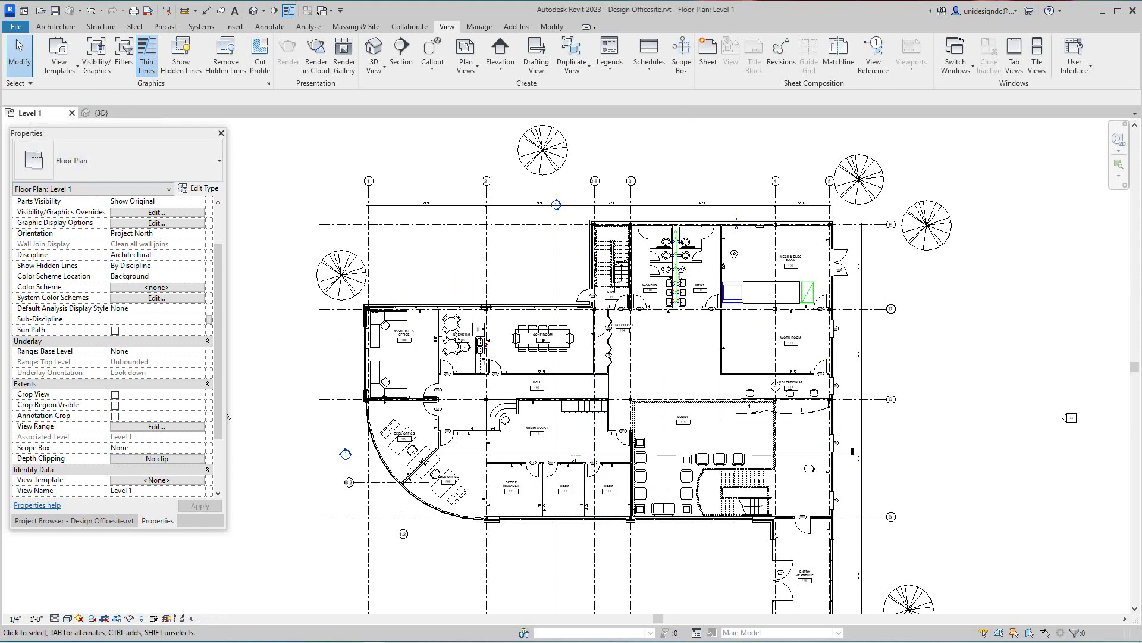
scroll(683, 499, down, 1)
middle_drag(683, 499, 604, 429)
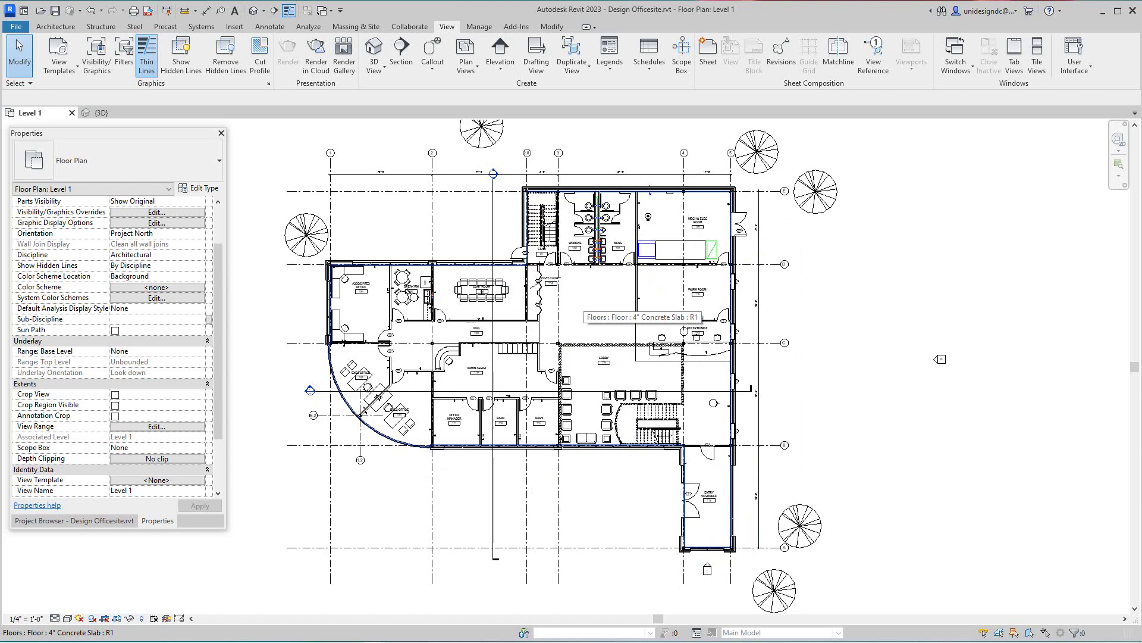
scroll(581, 301, up, 2)
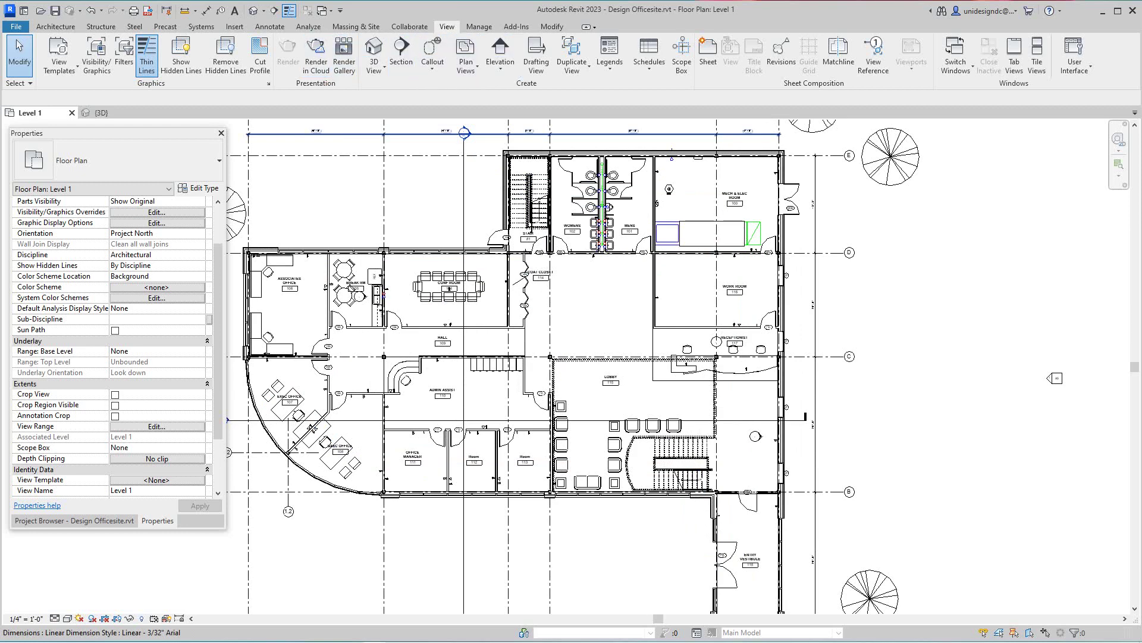
Place a perspective camera beside the coat closet with a 5' 6" offset, aimed diagonally across the lobby and staircase towards the entry vestibule.
click(374, 67)
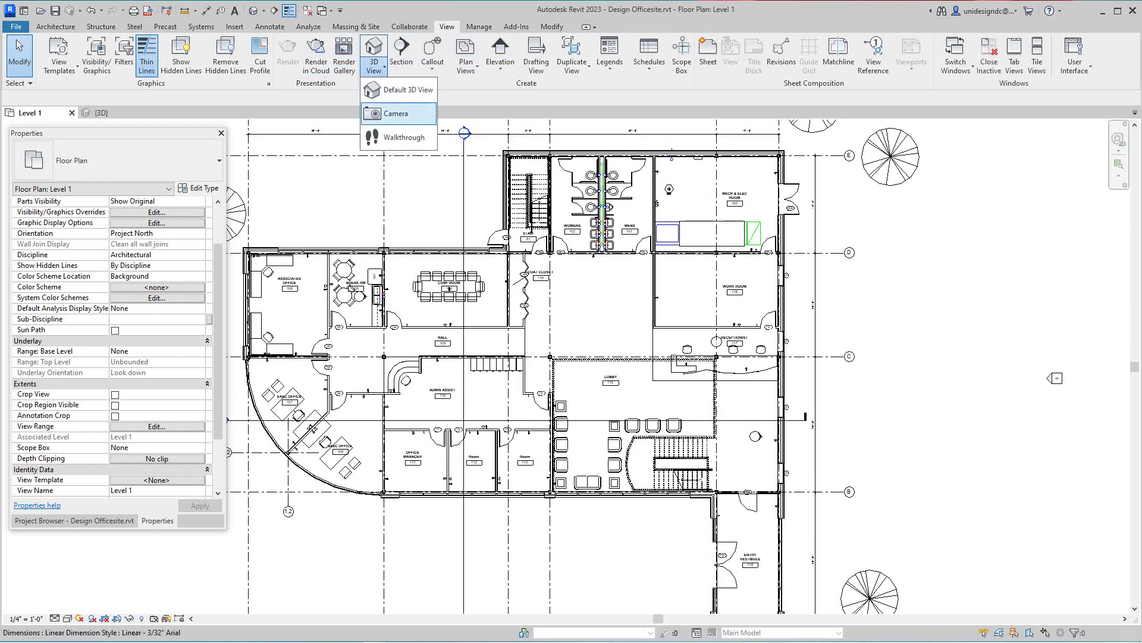
click(395, 113)
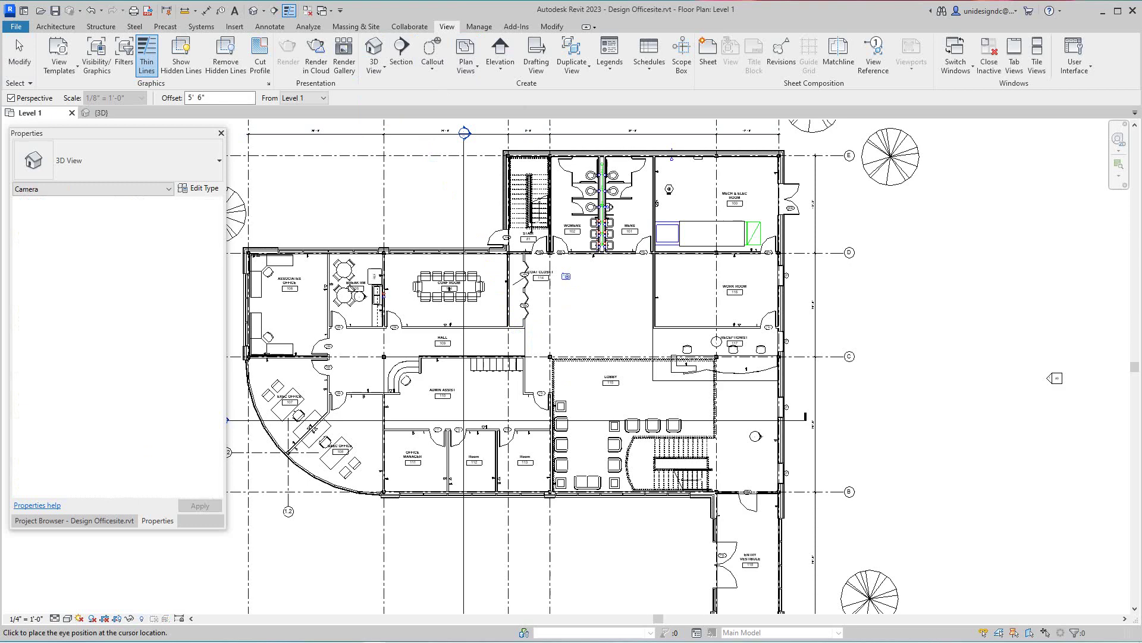
click(566, 276)
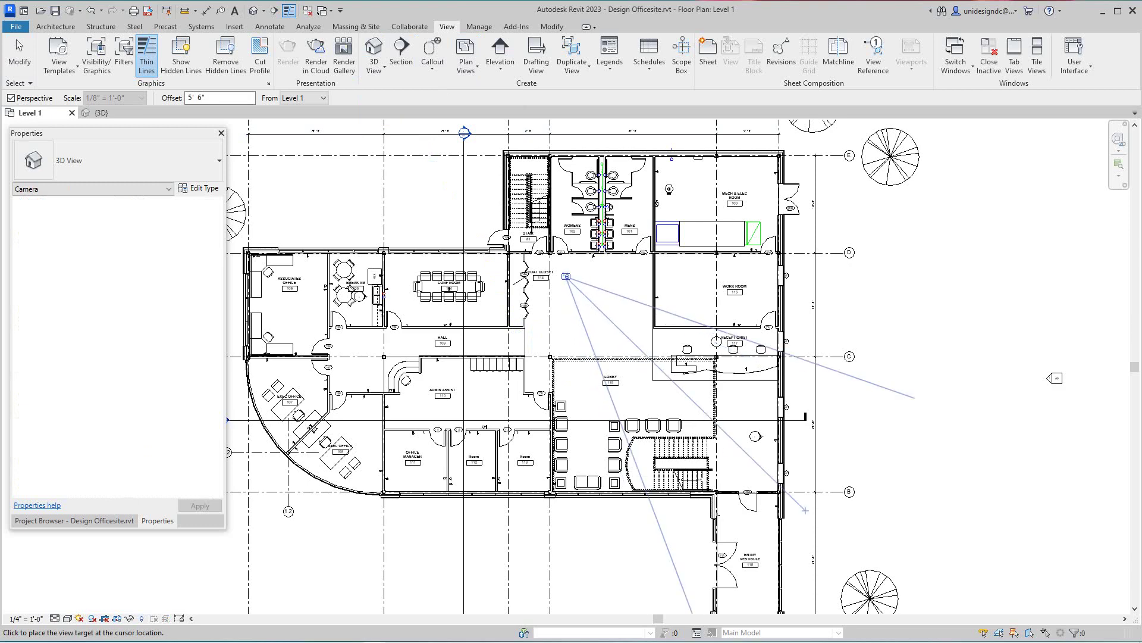
scroll(808, 514, up, 2)
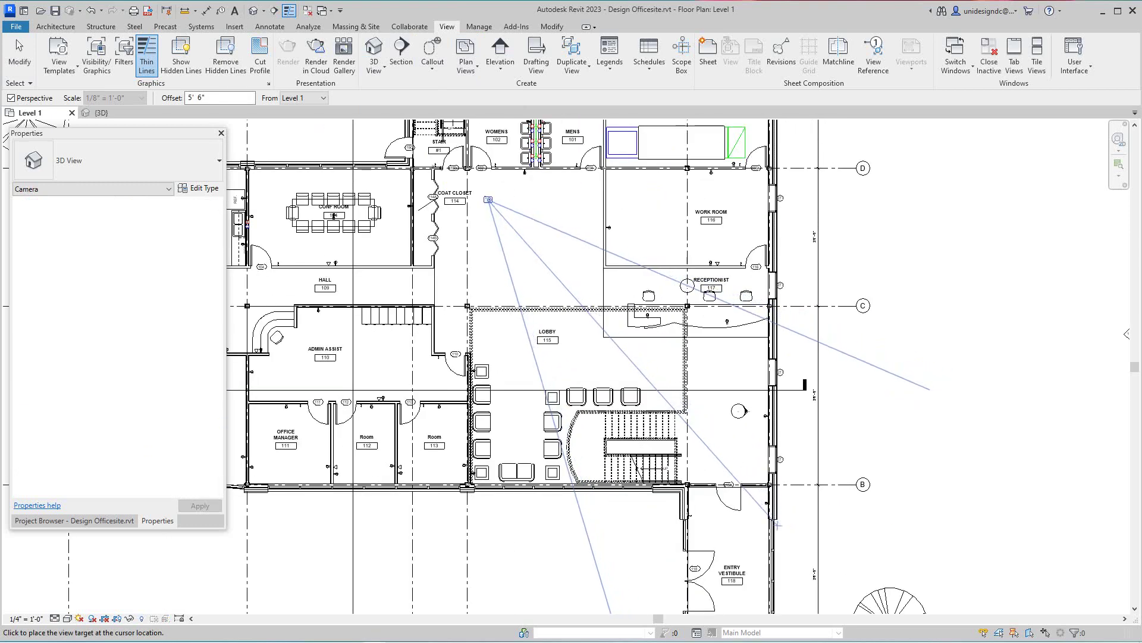
scroll(776, 525, down, 1)
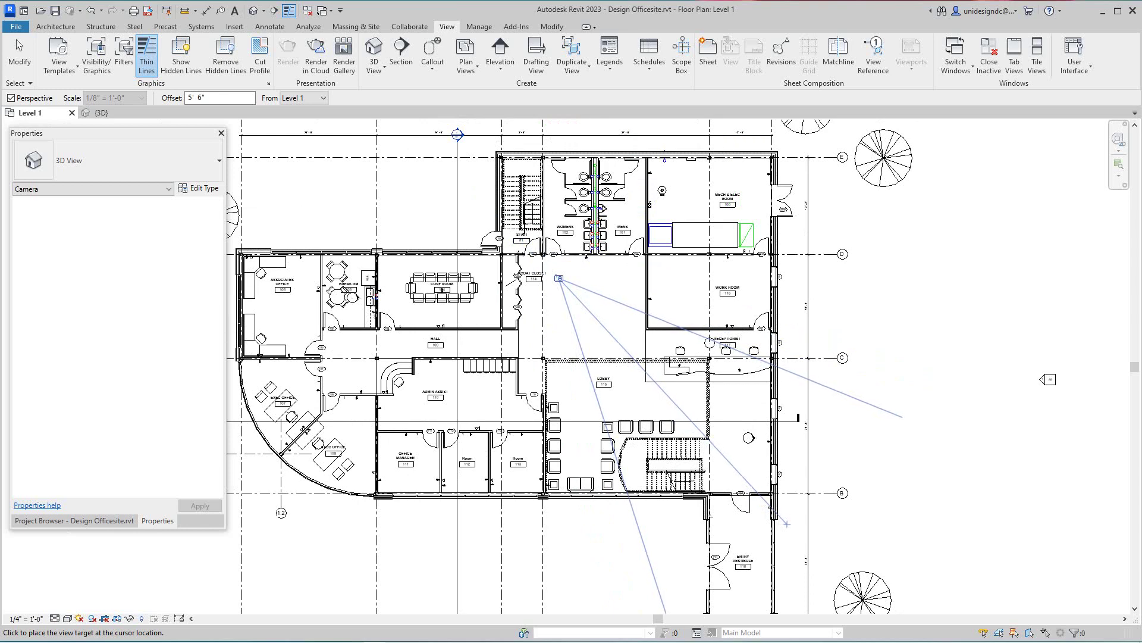
click(787, 523)
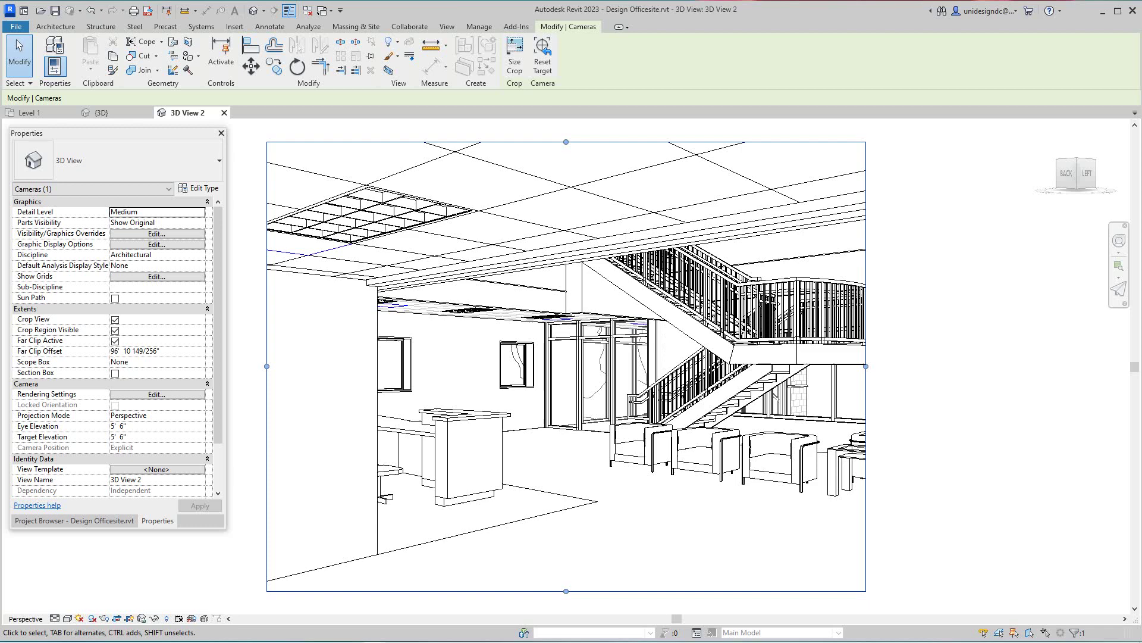
Widen the camera view's crop region on the armchair side to include the full stair landing, and trim its bottom edge slightly.
scroll(893, 408, down, 1)
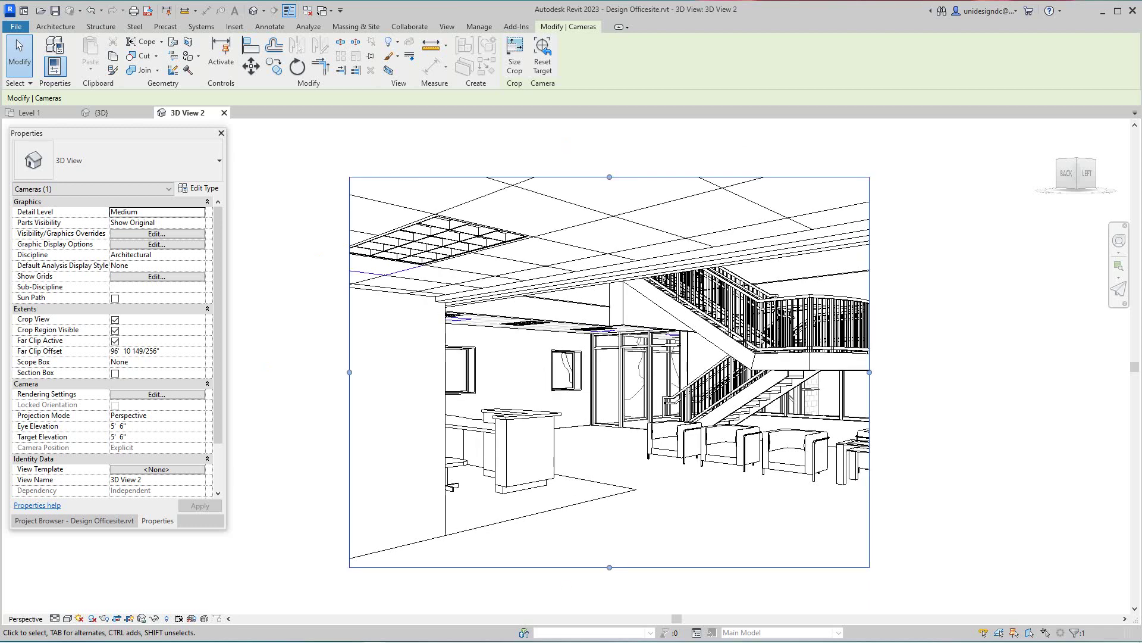
drag(869, 372, 940, 372)
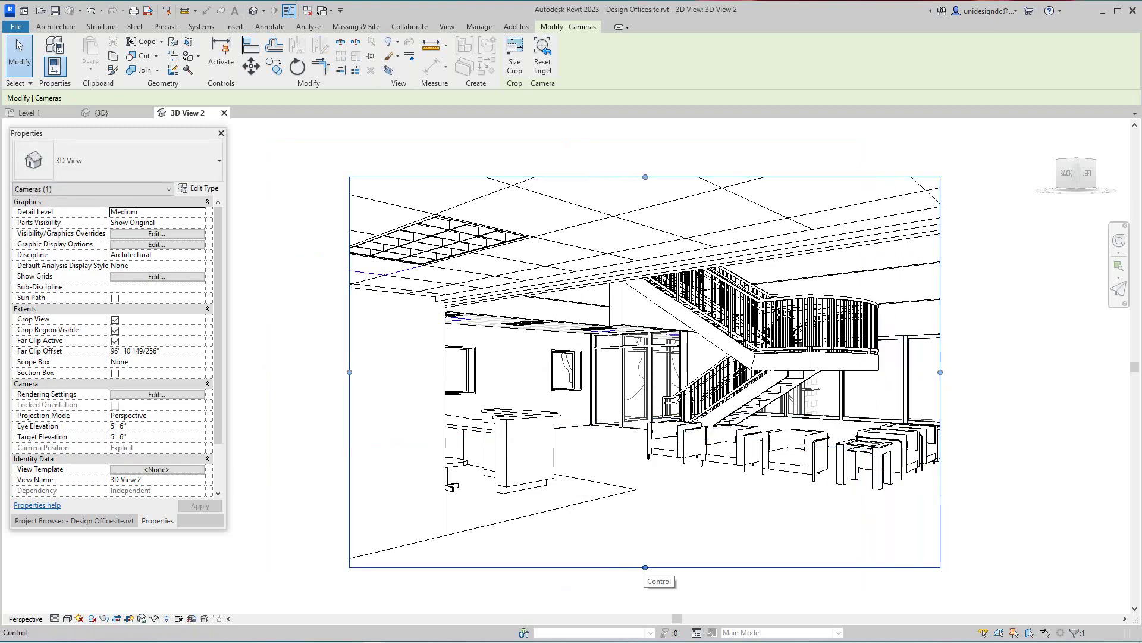
mouse_move(645, 567)
mouse_down()
mouse_move(645, 542)
mouse_move(645, 557)
mouse_up()
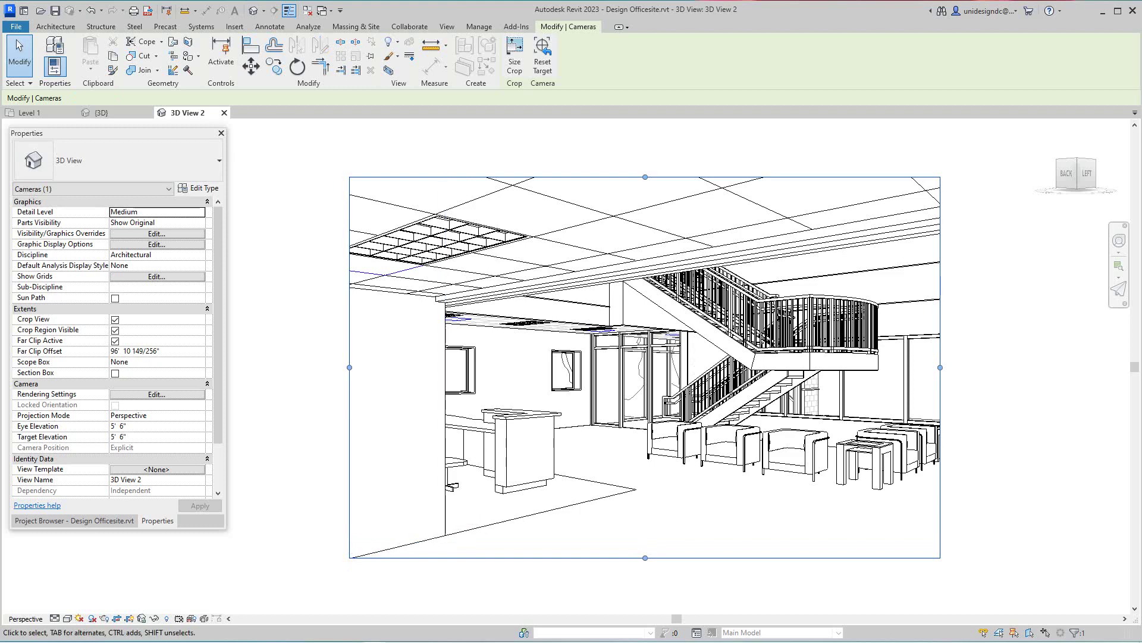
key(Escape)
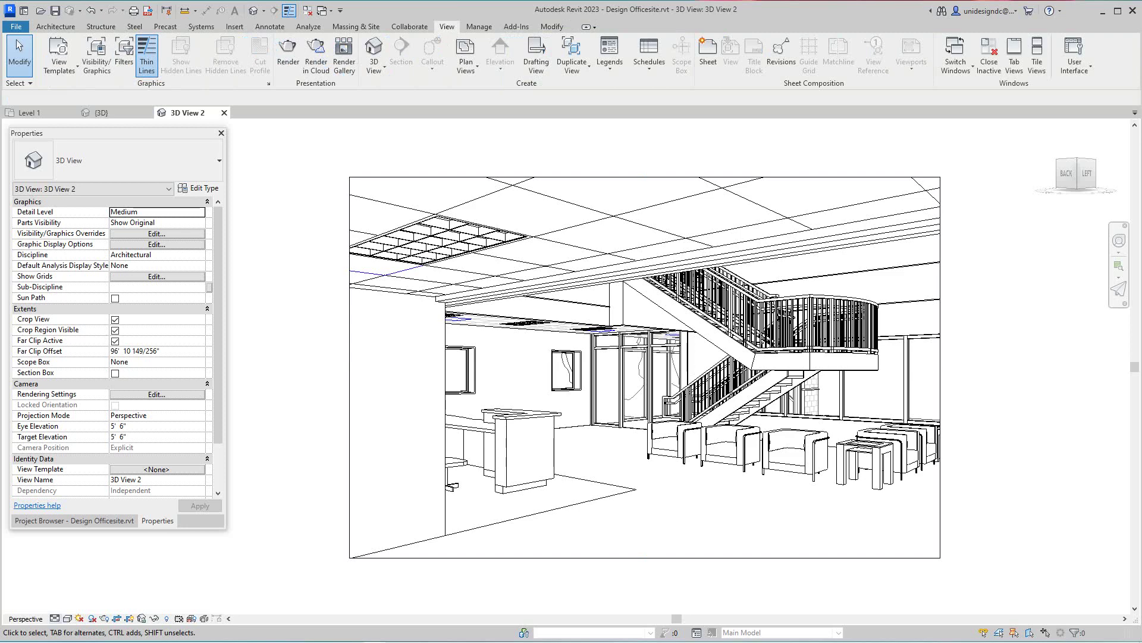
click(55, 618)
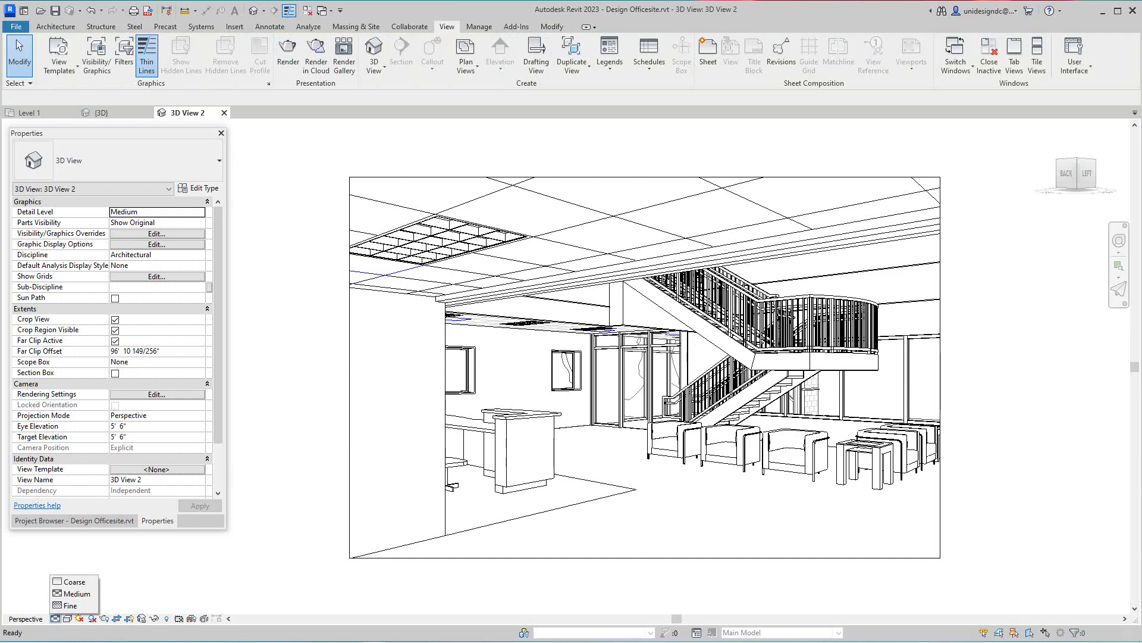
key(Escape)
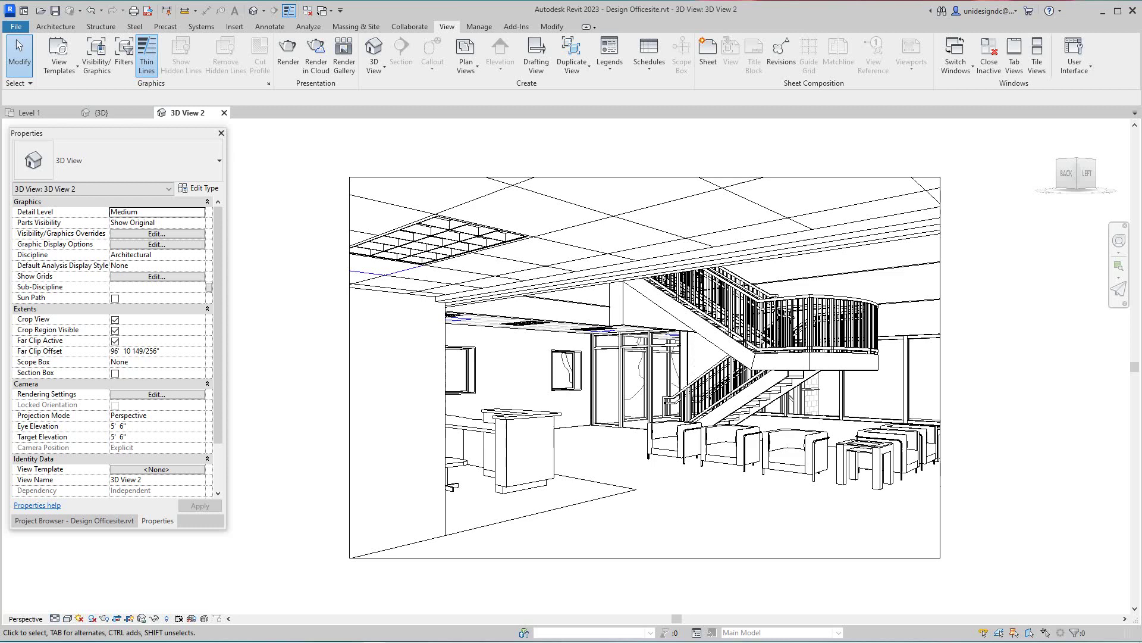
scroll(345, 512, down, 1)
scroll(400, 468, up, 1)
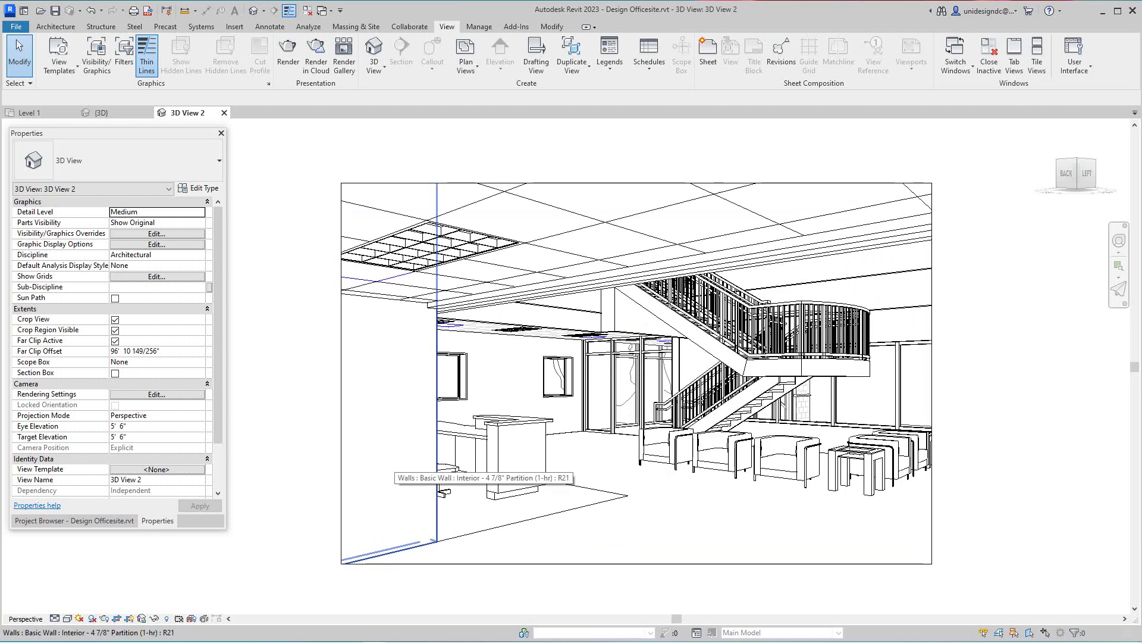
middle_drag(400, 468, 399, 472)
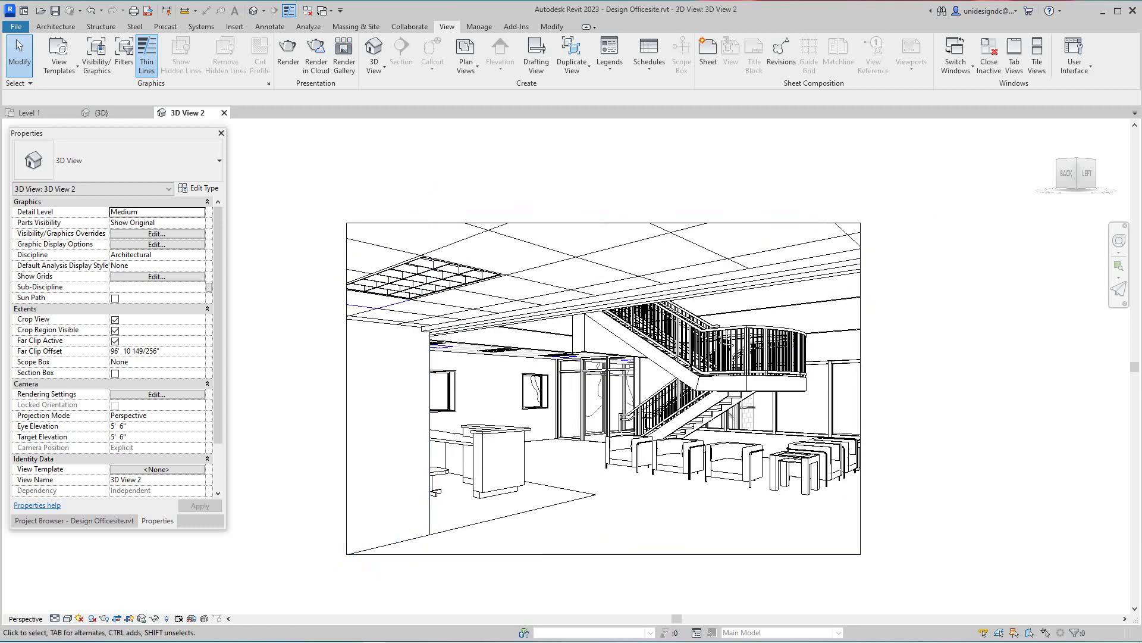
scroll(567, 366, up, 2)
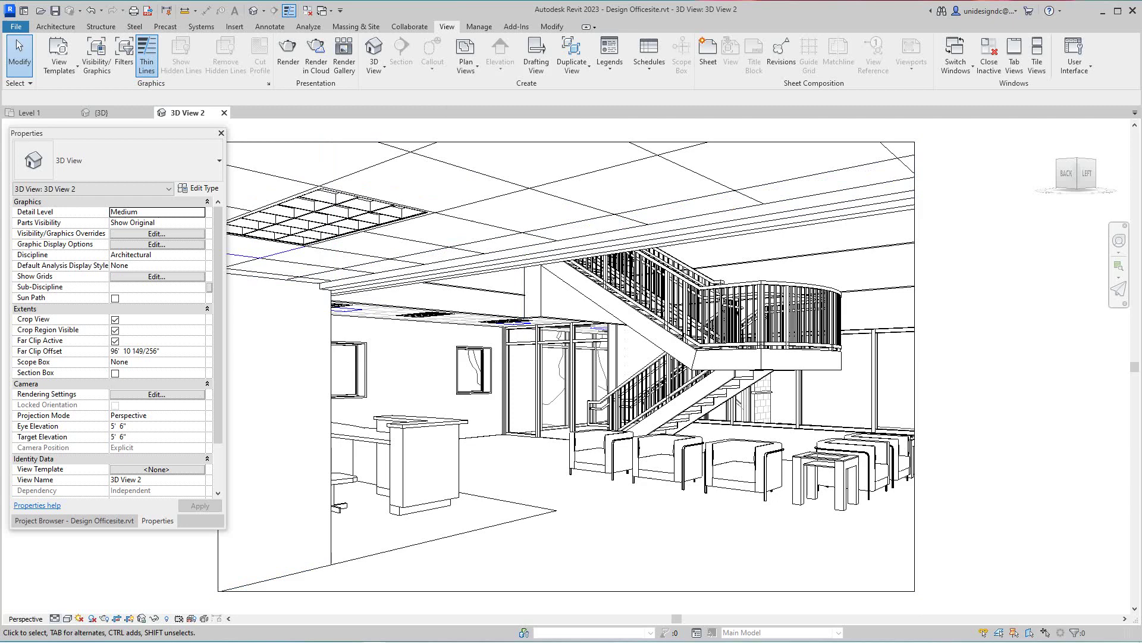
Try anti-aliased smooth lines and sketchy lines with a jitter of 2 on the lobby camera view through Graphic Display Options.
click(67, 619)
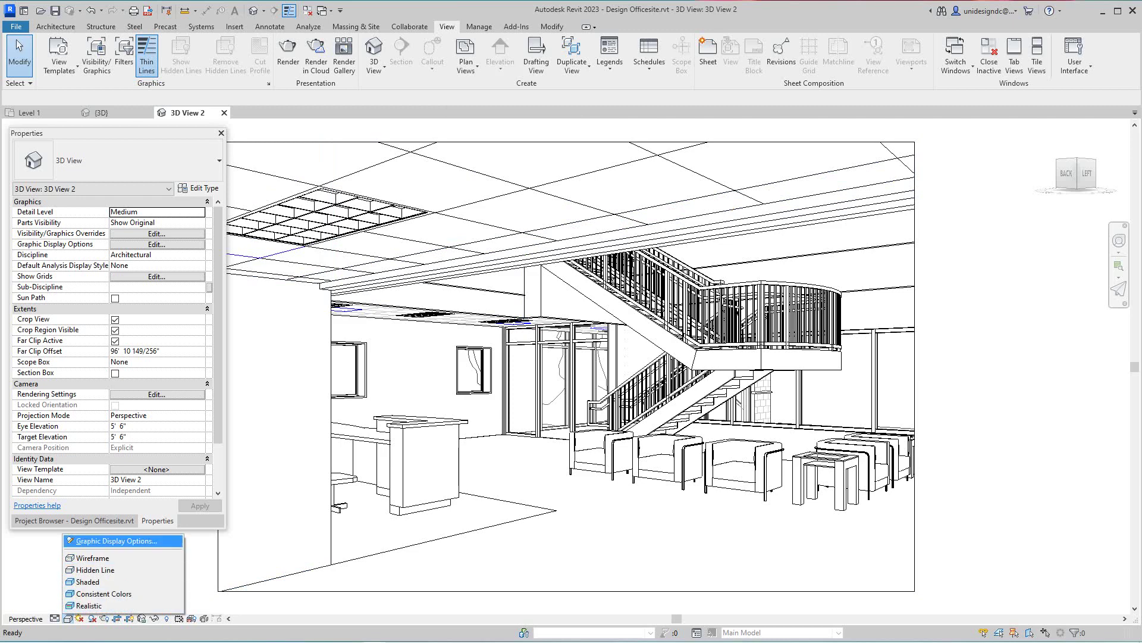
click(113, 540)
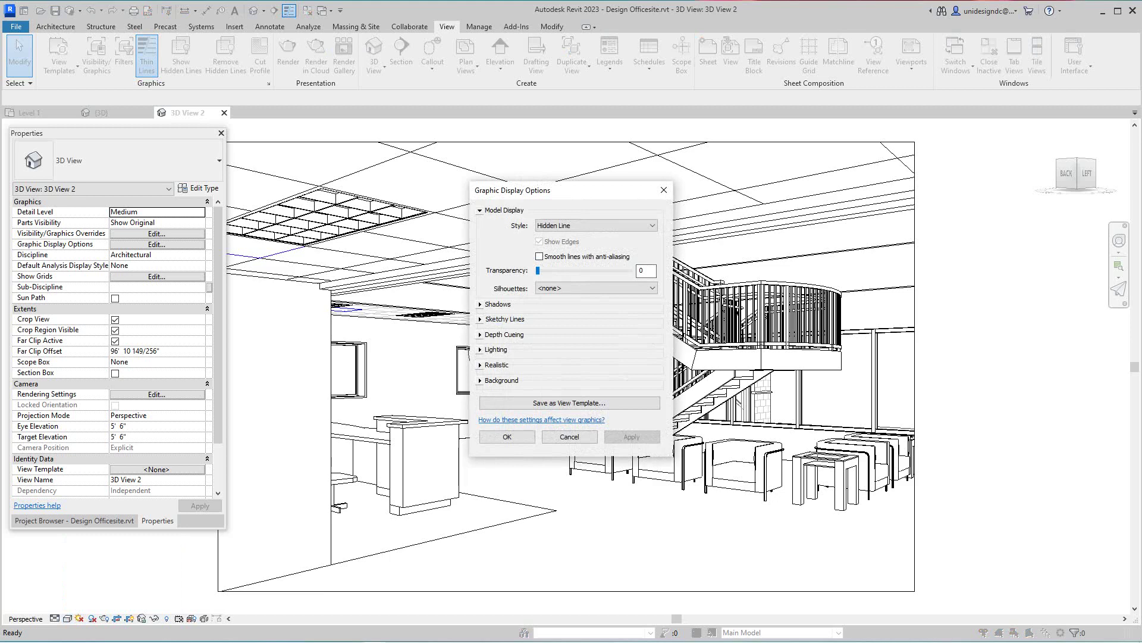
drag(586, 193, 983, 228)
click(936, 292)
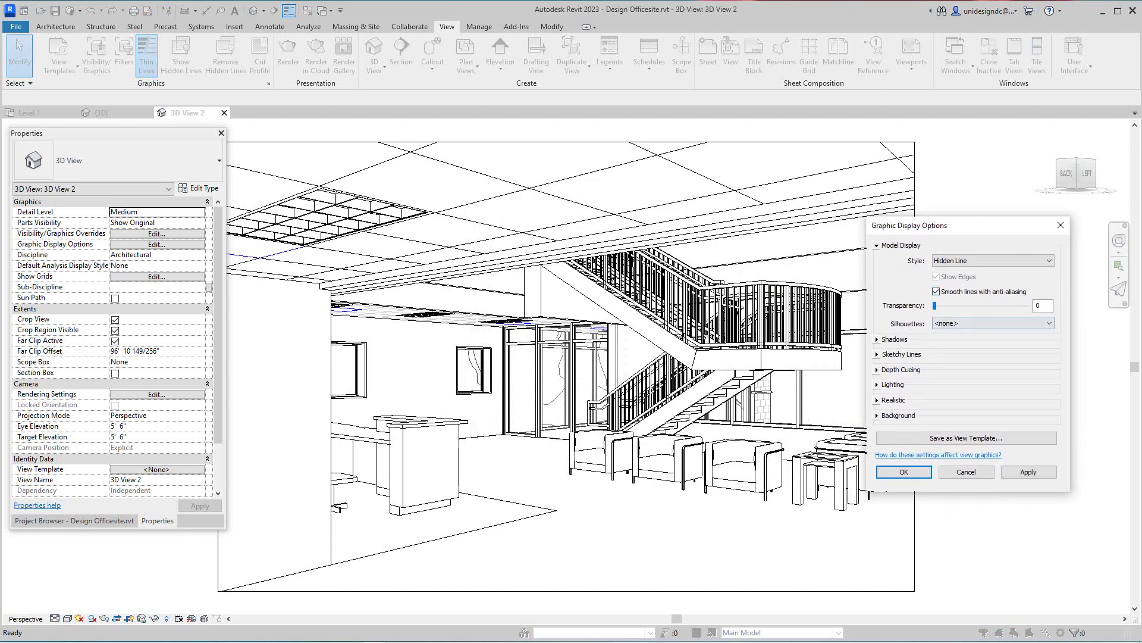
click(899, 354)
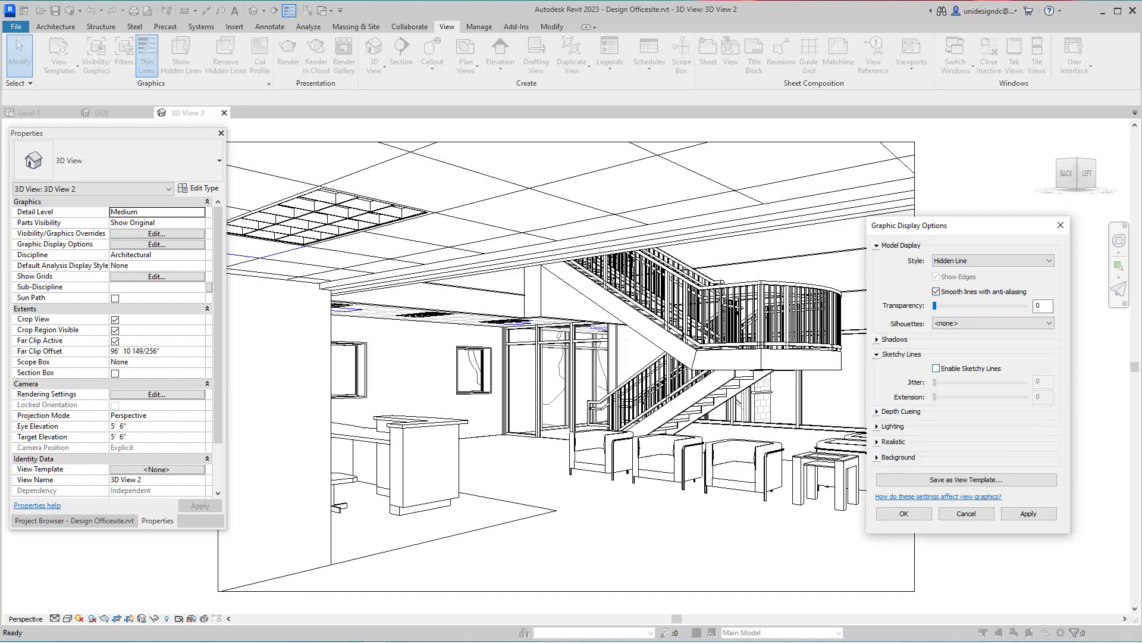
click(936, 368)
drag(934, 382, 944, 382)
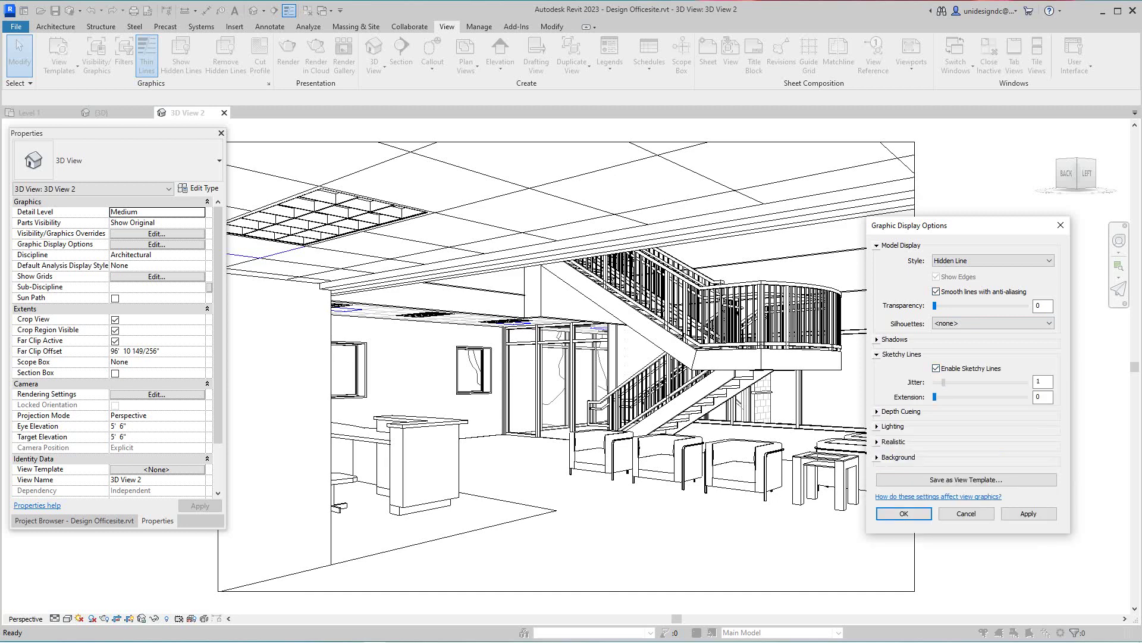
click(1028, 514)
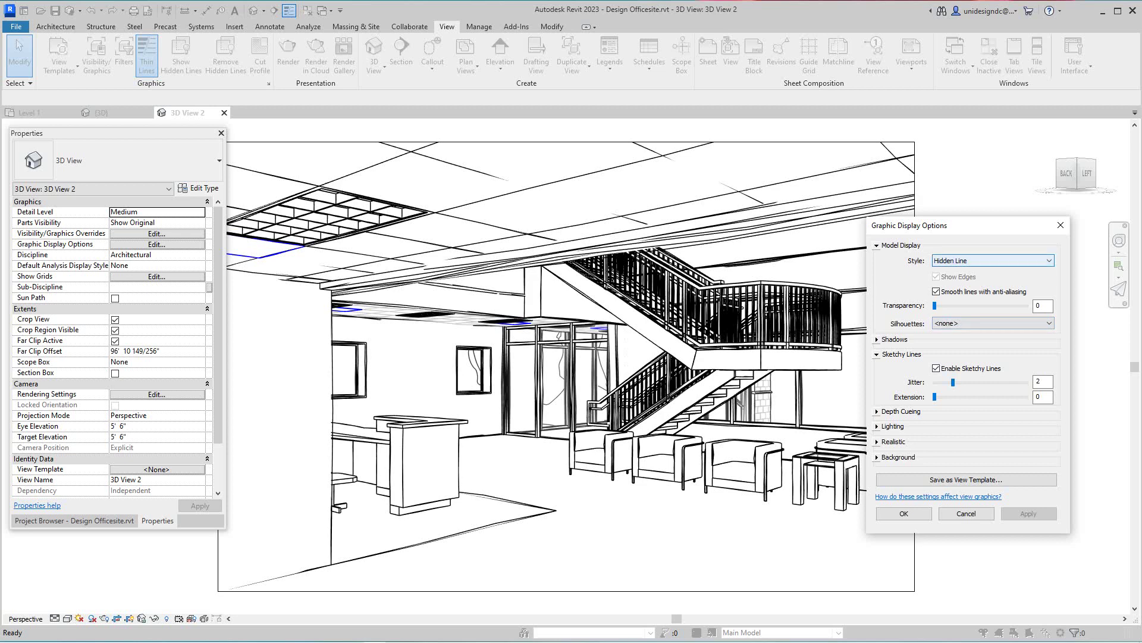
Browse the model display styles, discard the sketchy-line effect and return the camera view to plain Hidden Line.
click(992, 260)
click(993, 260)
click(992, 260)
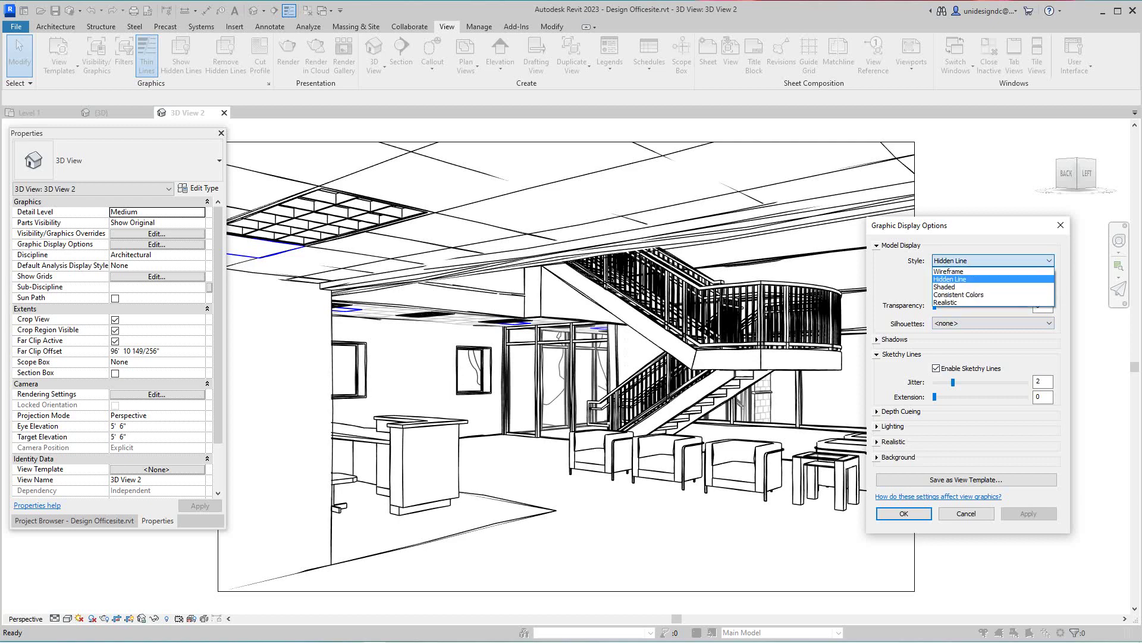
click(992, 260)
click(966, 514)
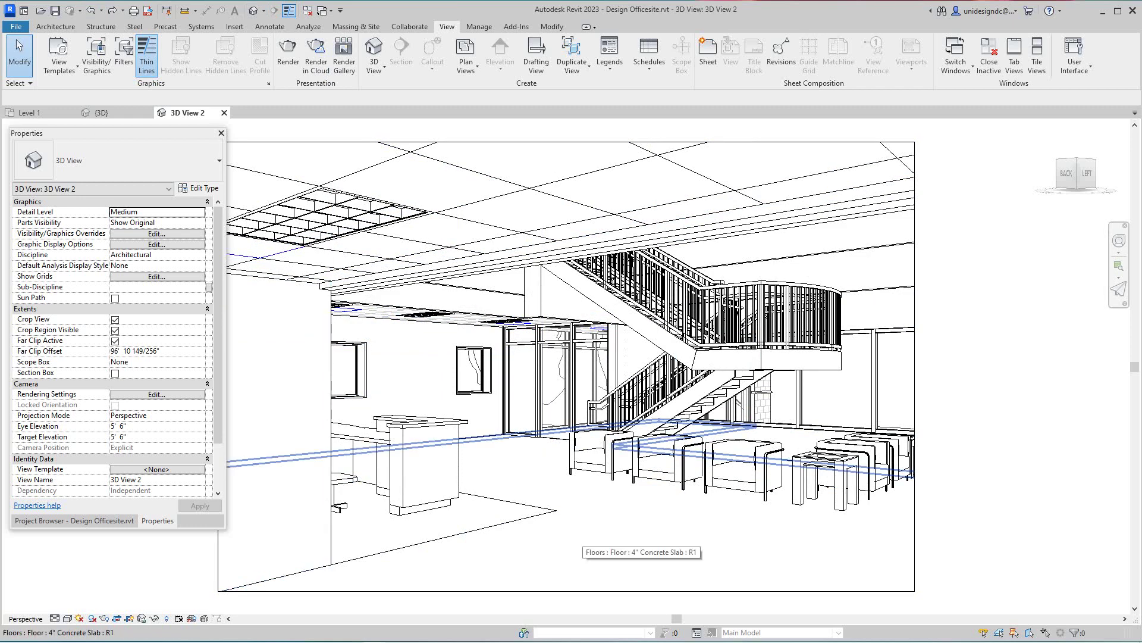
Open the rendering settings for the lobby camera view and set the lighting scheme to Interior: Sun and Artificial.
scroll(684, 515, down, 1)
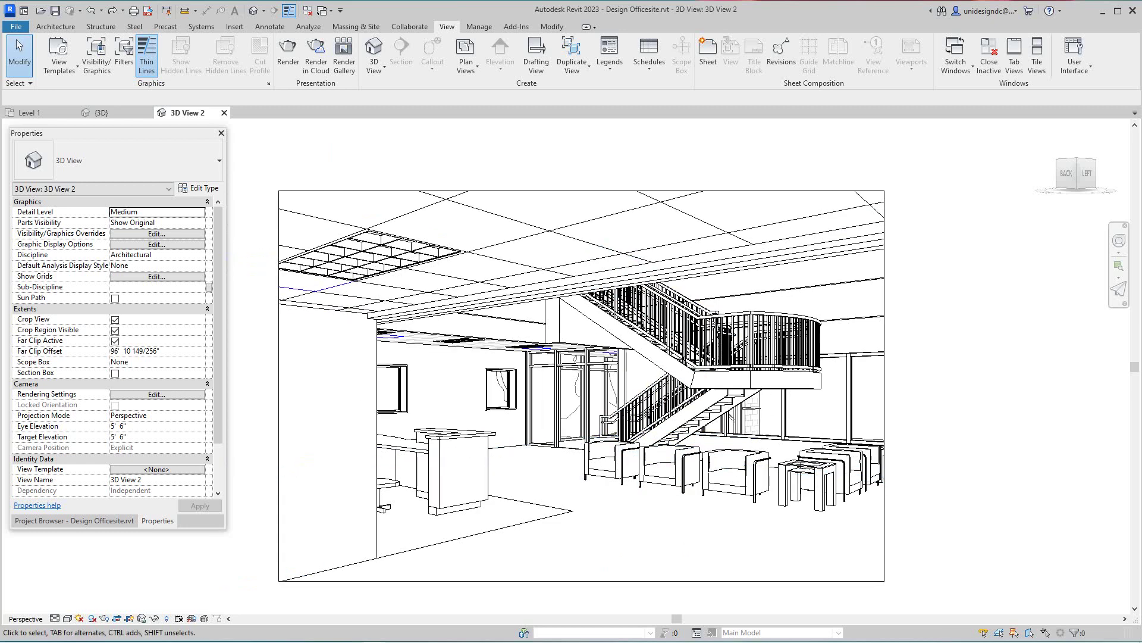
scroll(678, 516, up, 1)
scroll(560, 142, down, 1)
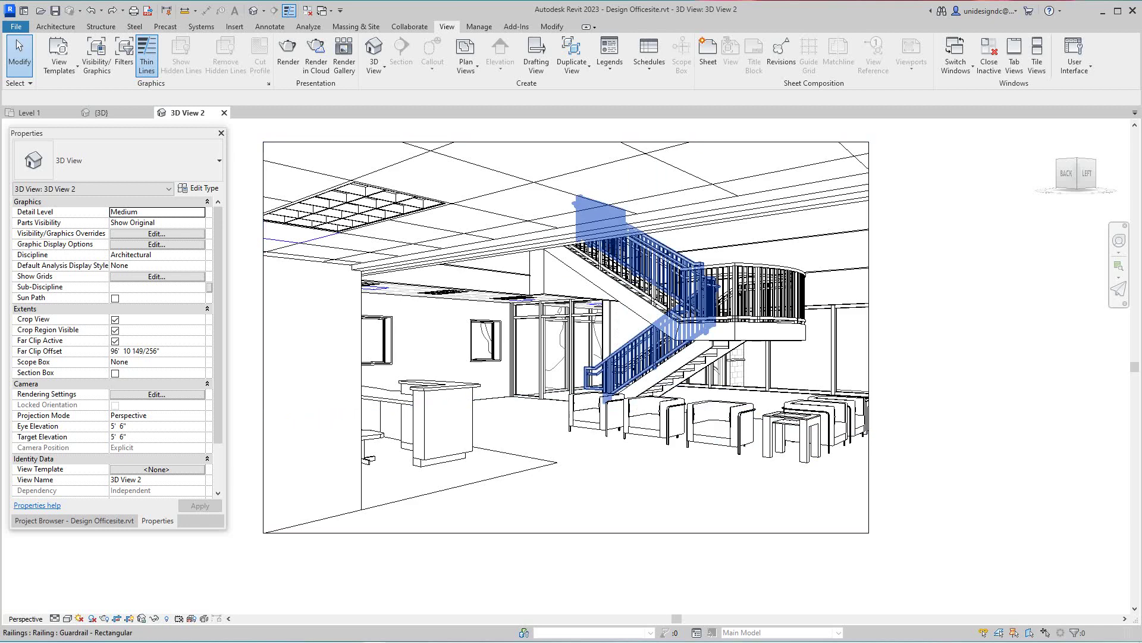
click(288, 54)
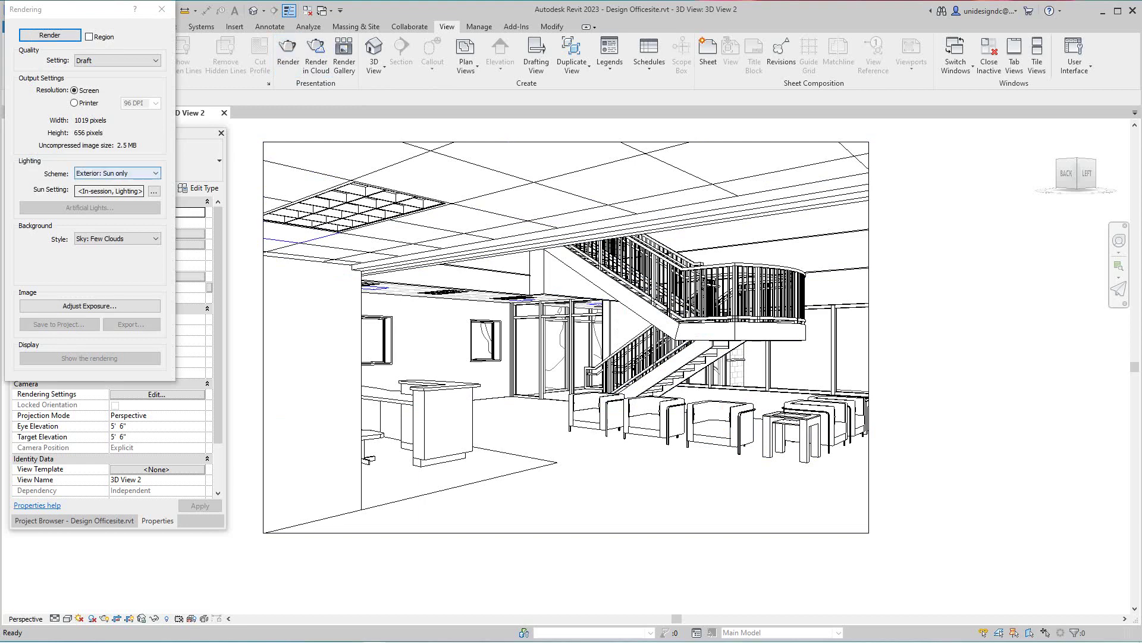
click(149, 173)
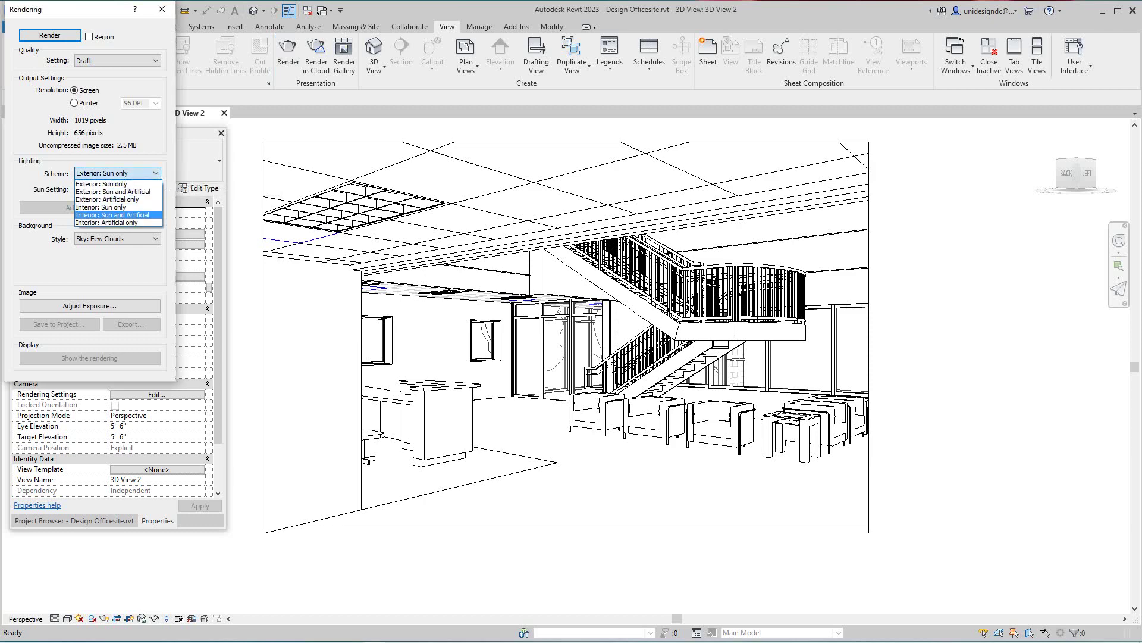
click(116, 214)
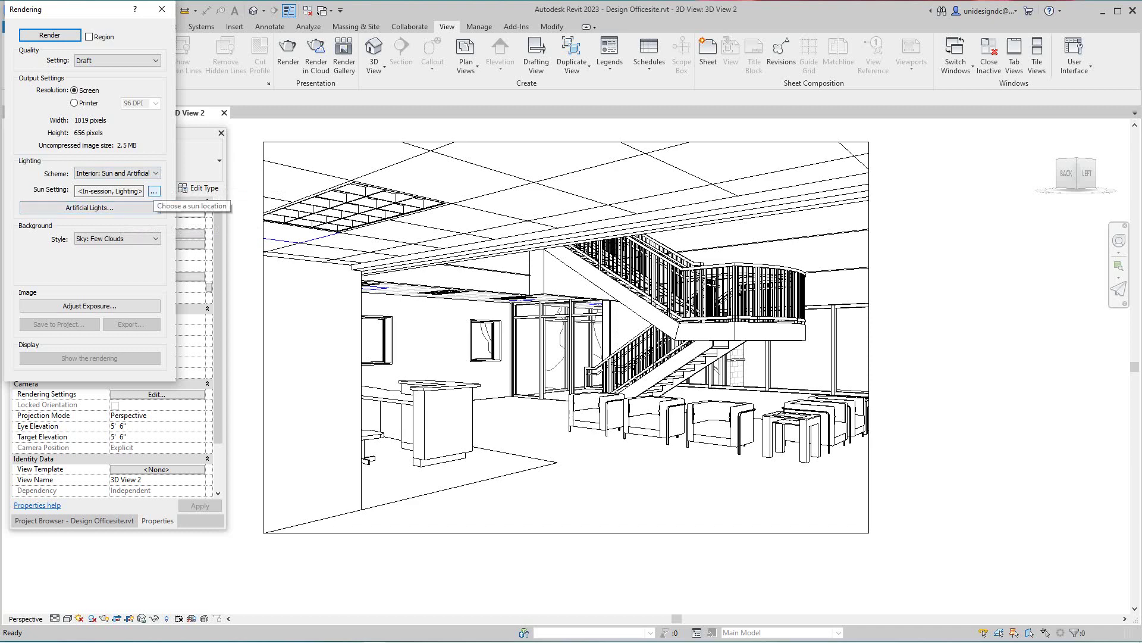
Switch the sun setting to a Single Day solar study with the time range set from 6:30 PM to 7:18 PM.
click(154, 191)
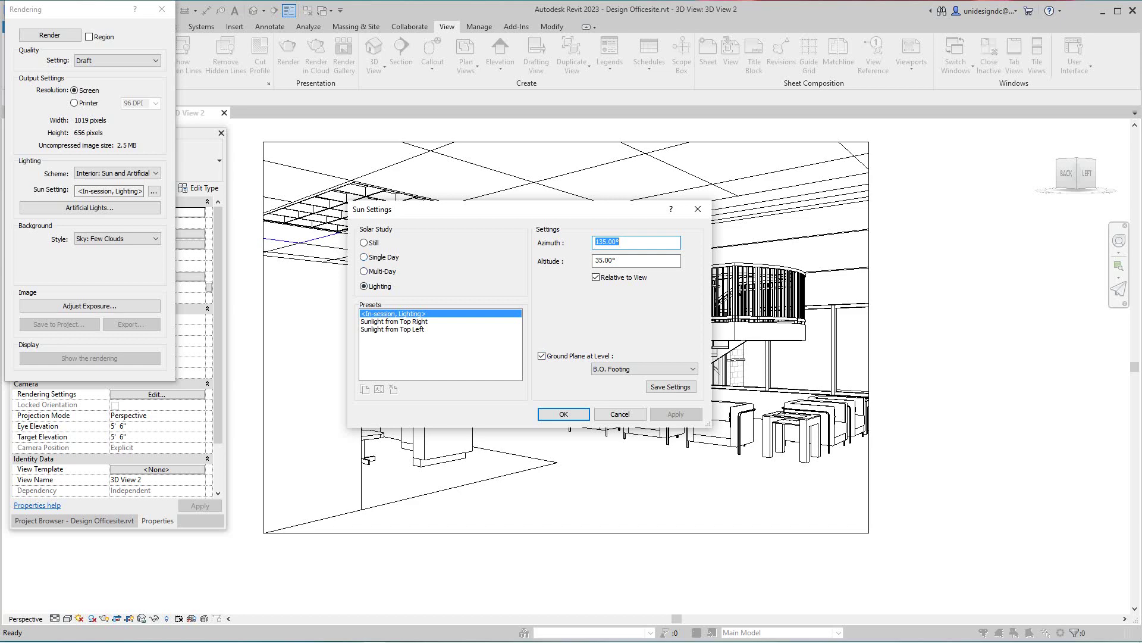
click(363, 257)
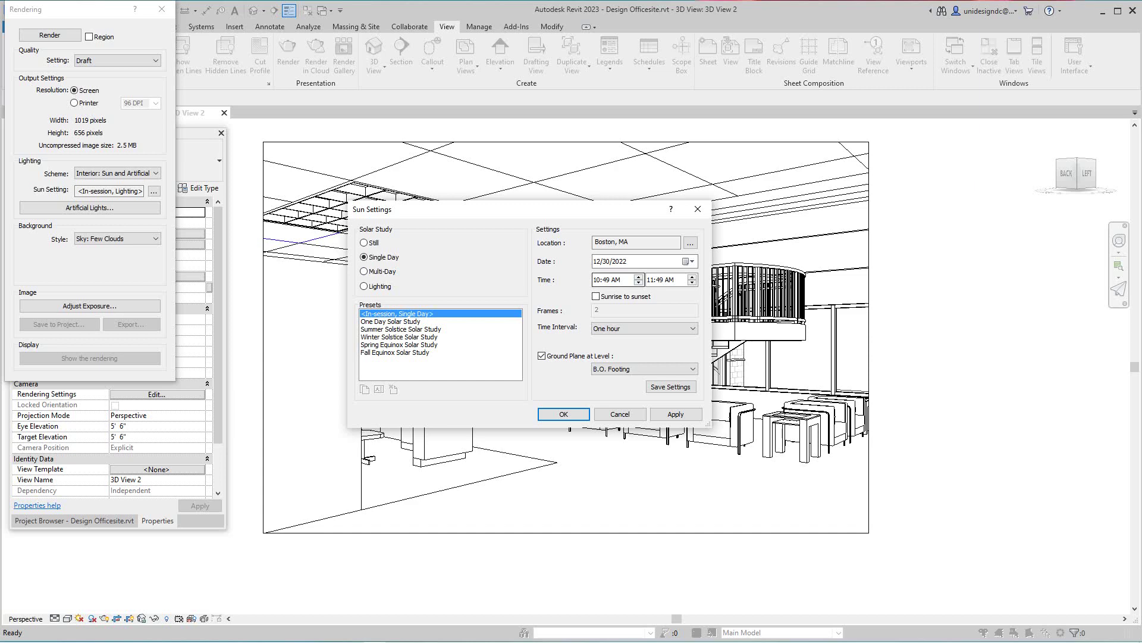
click(597, 280)
click(615, 280)
click(597, 279)
click(607, 279)
key(Right)
key(p)
click(596, 296)
key(space)
key(space)
key(space)
click(616, 280)
key(Up)
click(607, 280)
click(598, 279)
click(606, 279)
click(676, 414)
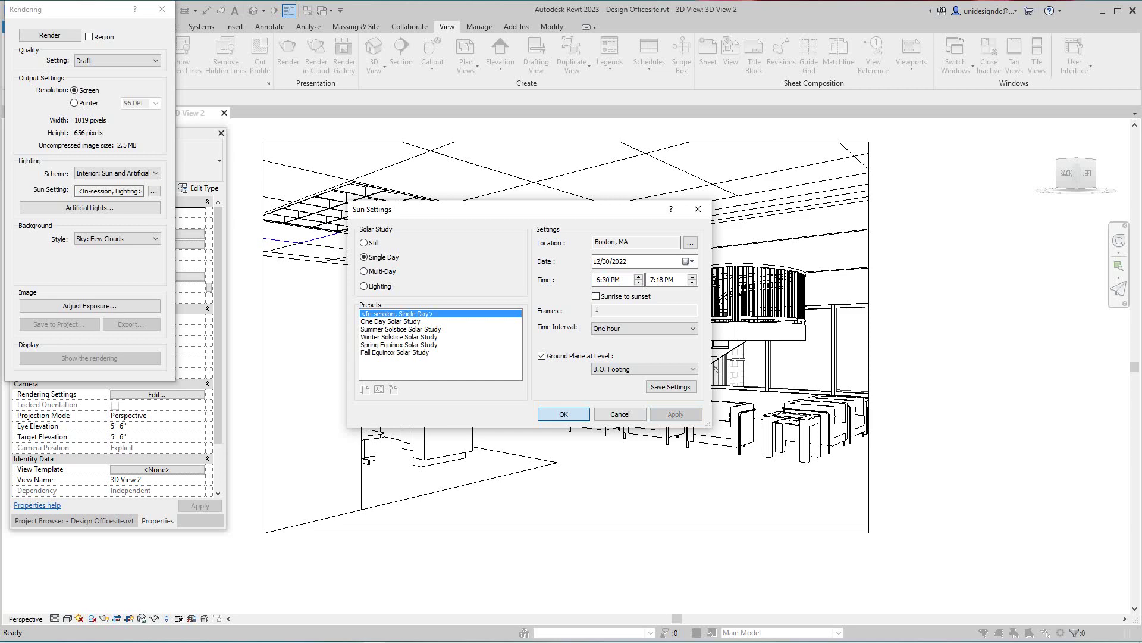
click(563, 414)
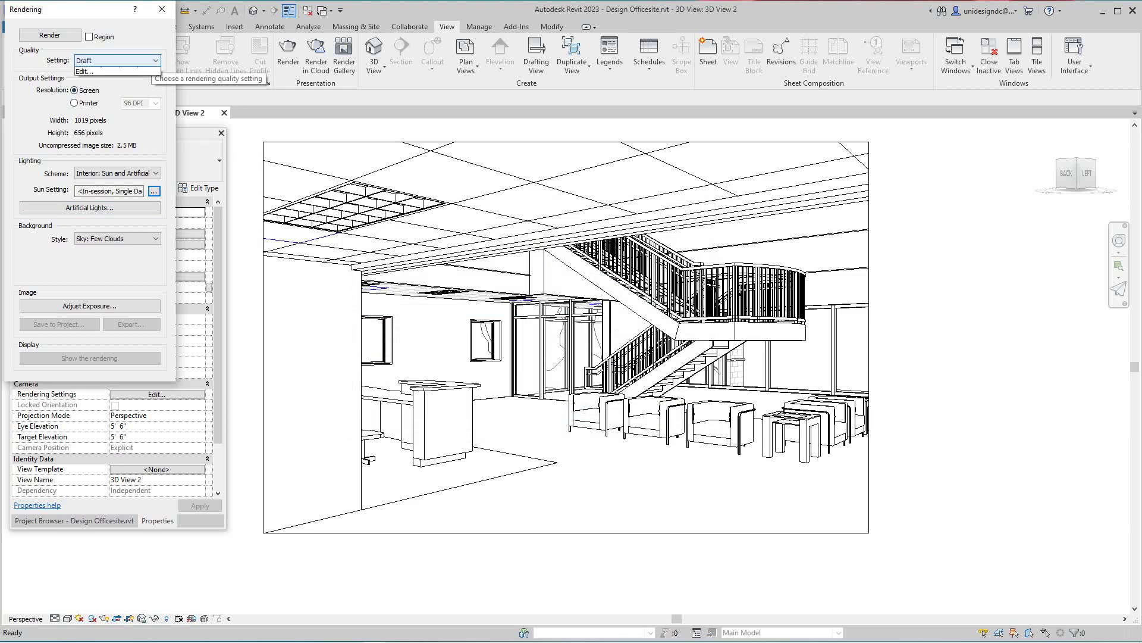
Set the rendering quality to Medium and start rendering the lobby camera view.
click(154, 60)
click(86, 79)
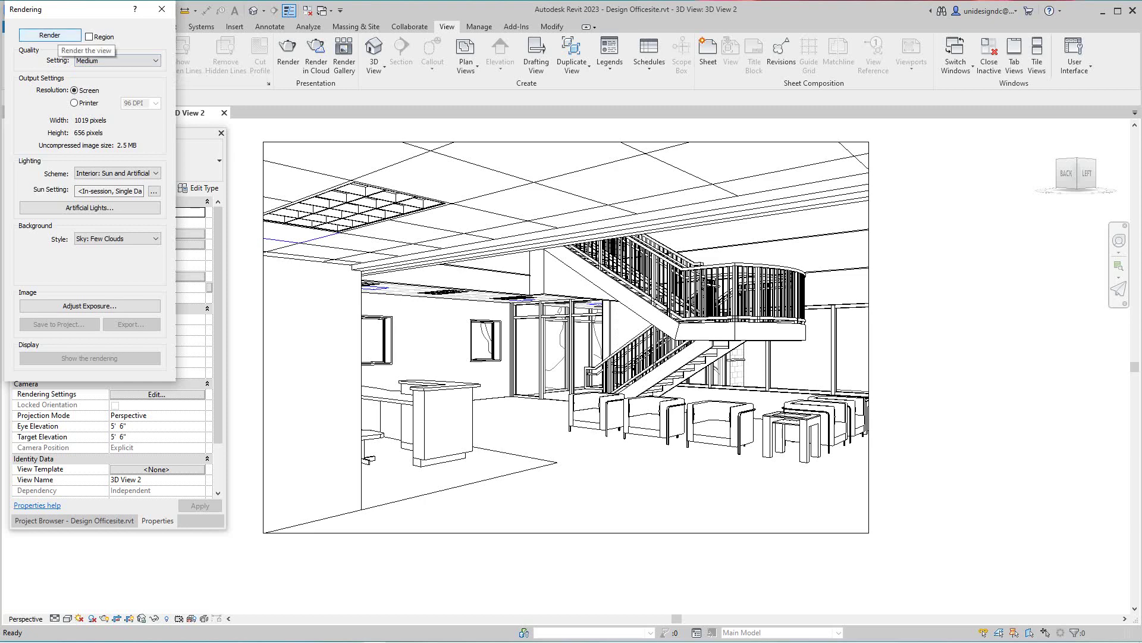
click(50, 35)
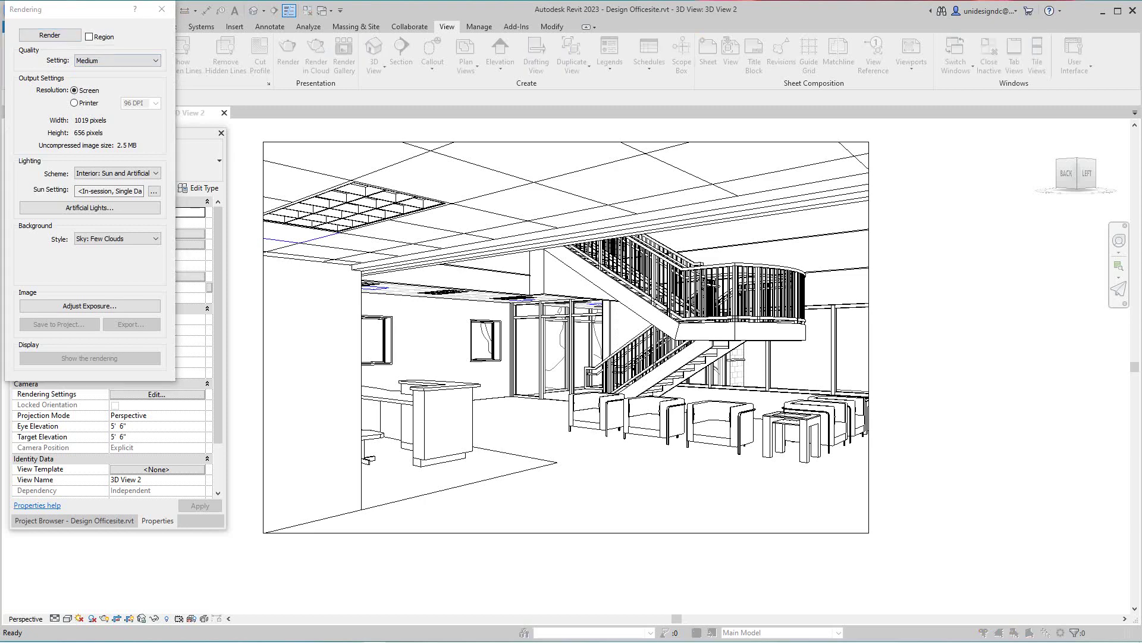